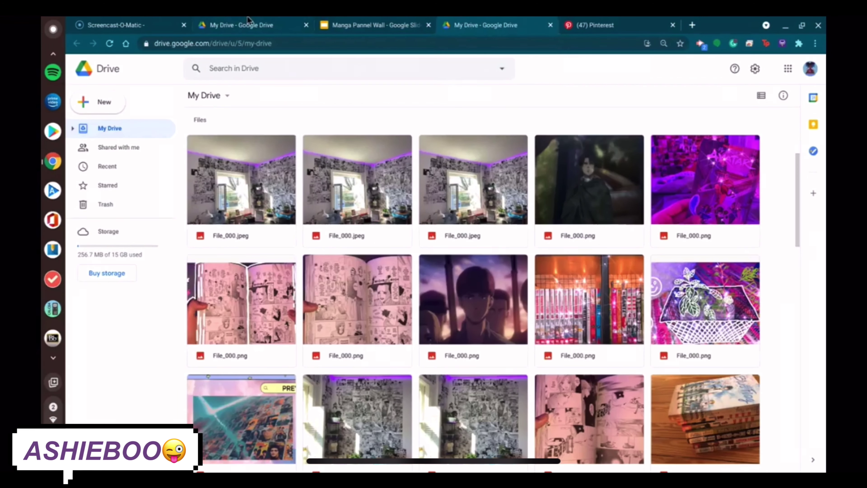
# - Create a blank Google Slides presentation from Google Drive's New menu
pyautogui.click(99, 108)
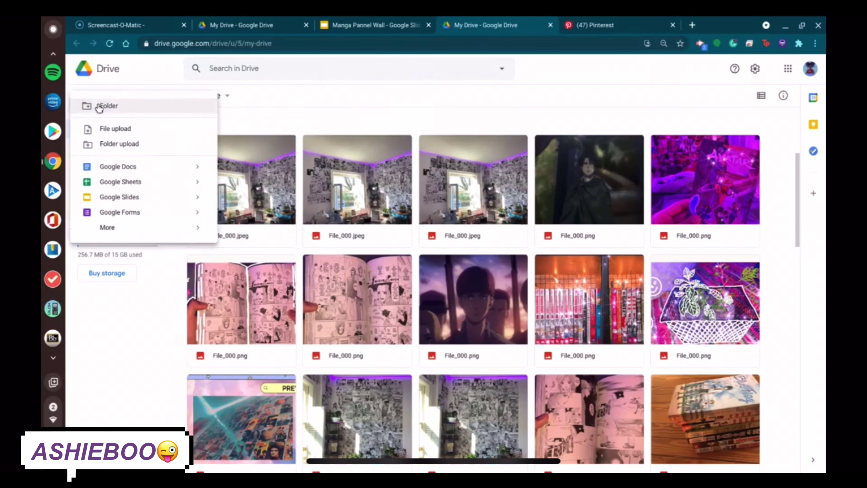
pyautogui.click(118, 197)
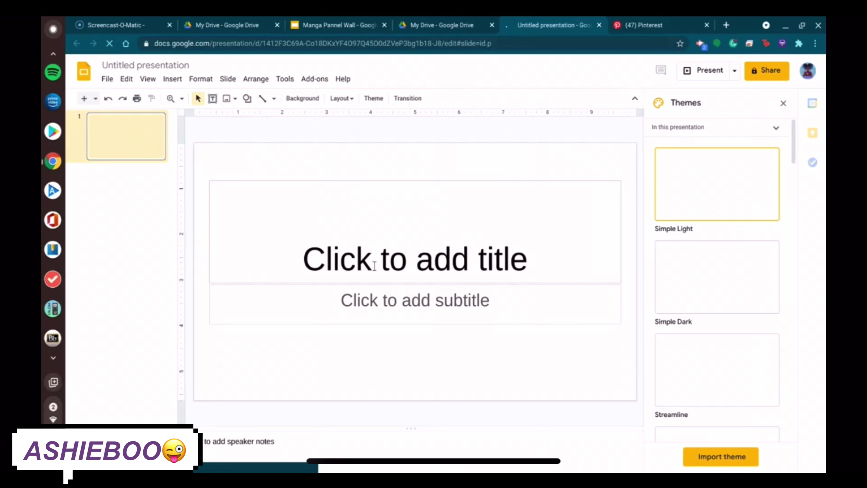
pyautogui.click(374, 266)
# - Title the slide 'Manga Wall' and add an author byline ending in ';)' as the subtitle
pyautogui.write('Manga Wall')
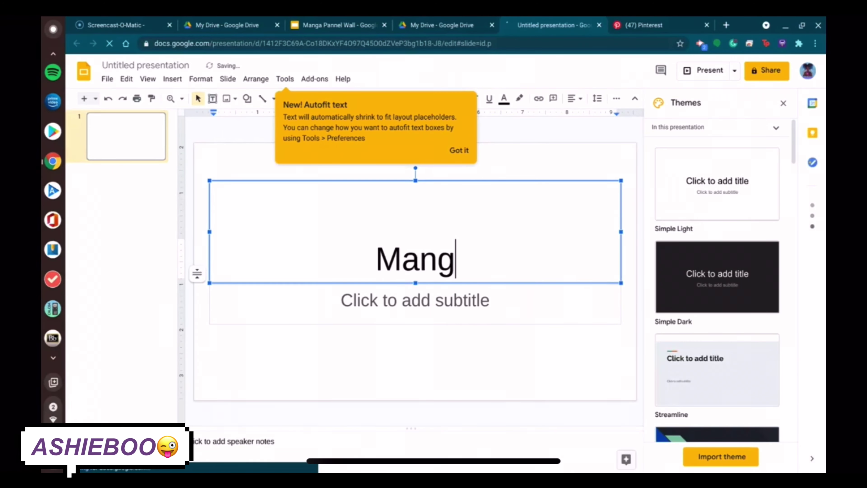
pyautogui.click(434, 301)
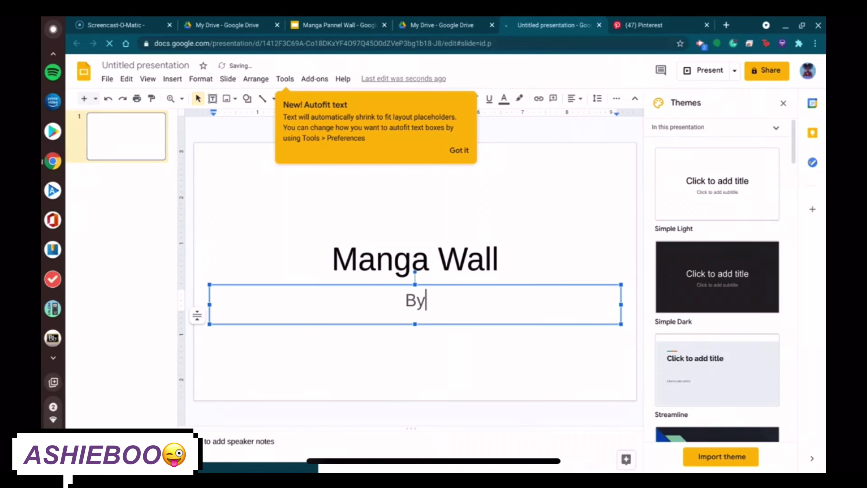
pyautogui.write('By: Ashie')
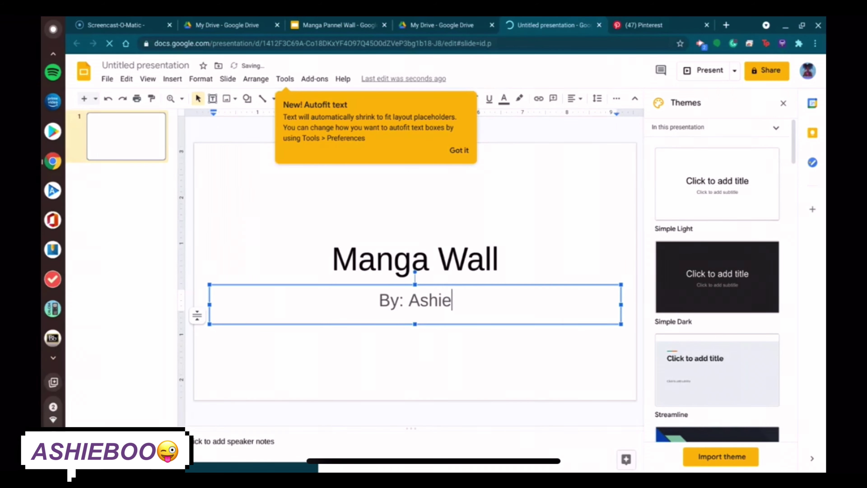
pyautogui.write('boo ')
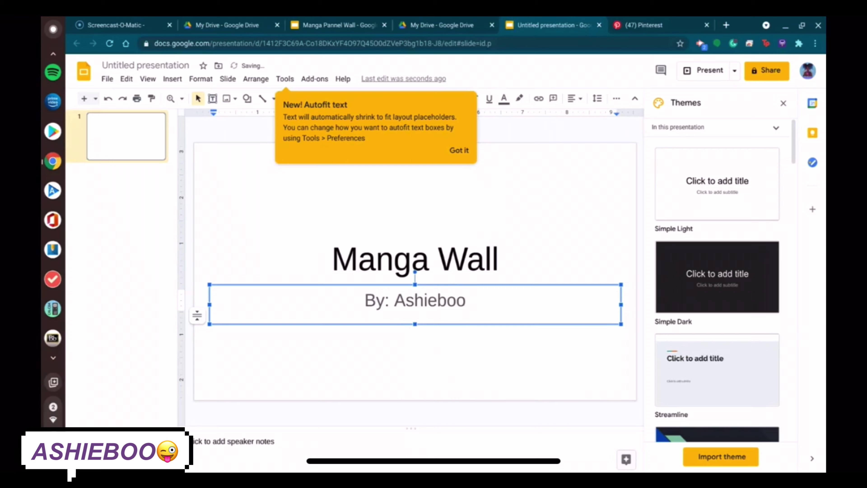
pyautogui.write(':')
pyautogui.write(';')
pyautogui.press('BackSpace')
pyautogui.press('BackSpace')
pyautogui.write(';)')
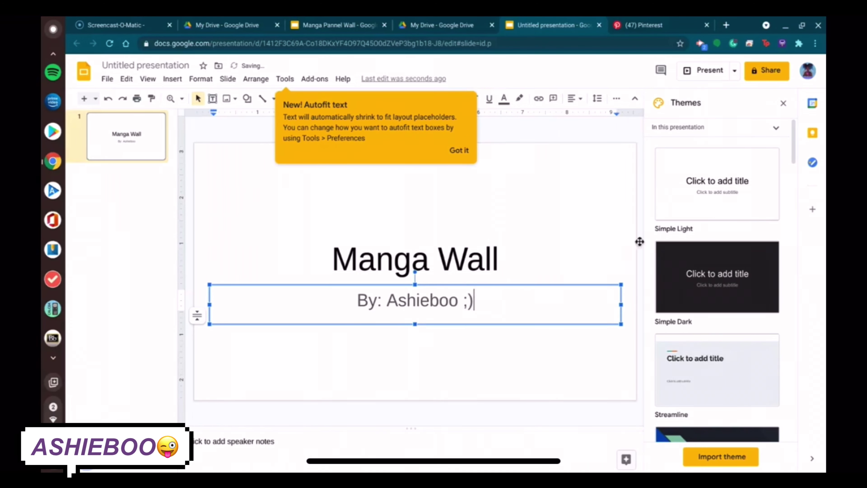
pyautogui.click(474, 239)
# - Rename the presentation to Manga Wall
pyautogui.click(460, 151)
pyautogui.click(141, 64)
pyautogui.click(285, 78)
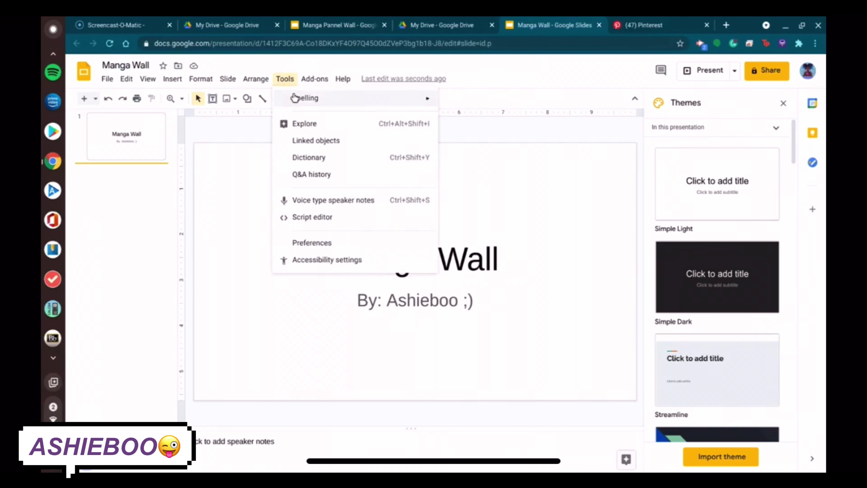
# - Set a custom Page setup size of 8.5 × 11 inches so slides become portrait
pyautogui.click(344, 82)
pyautogui.click(343, 81)
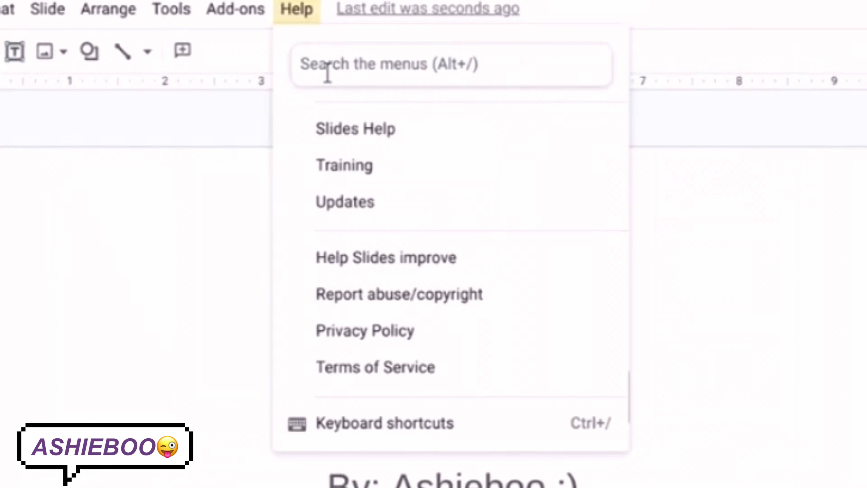
pyautogui.write('page setup')
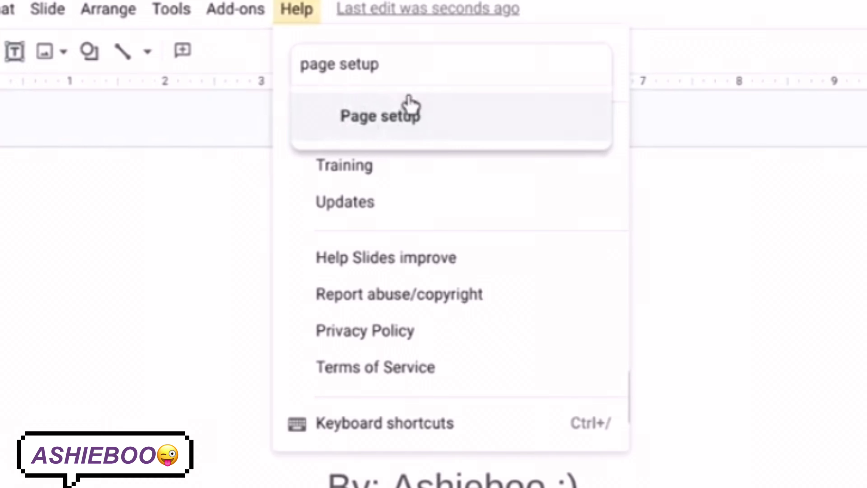
pyautogui.click(390, 116)
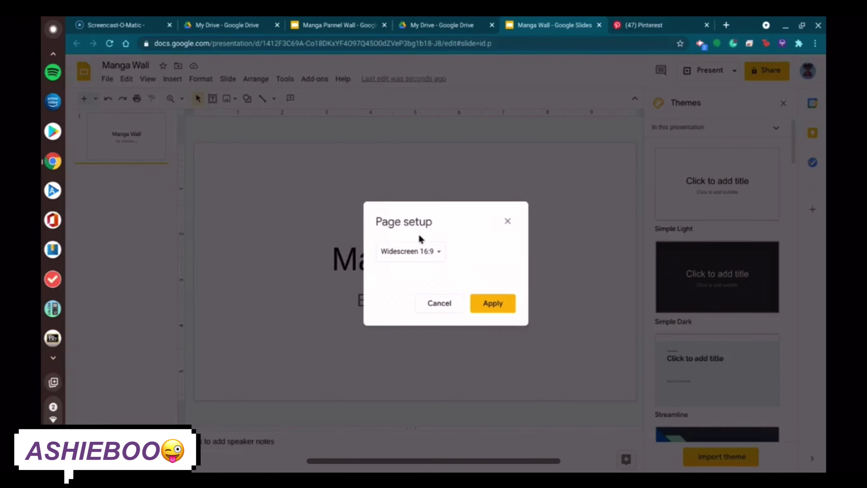
pyautogui.click(422, 252)
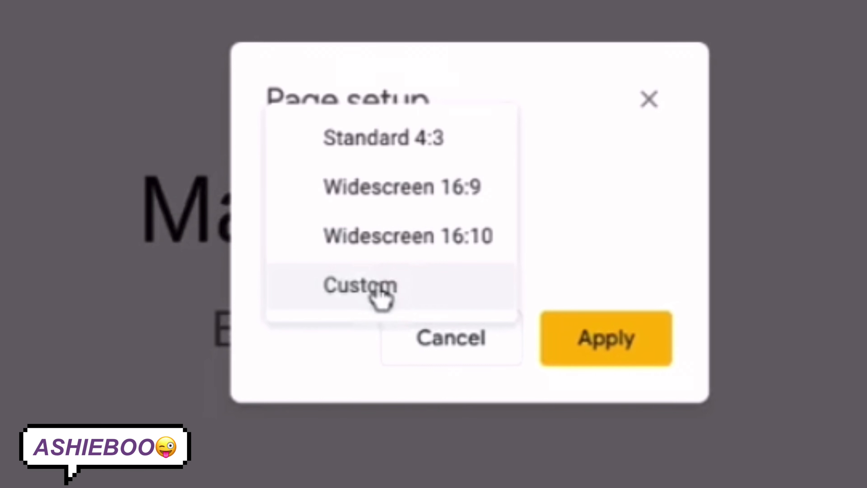
pyautogui.click(423, 287)
pyautogui.click(284, 294)
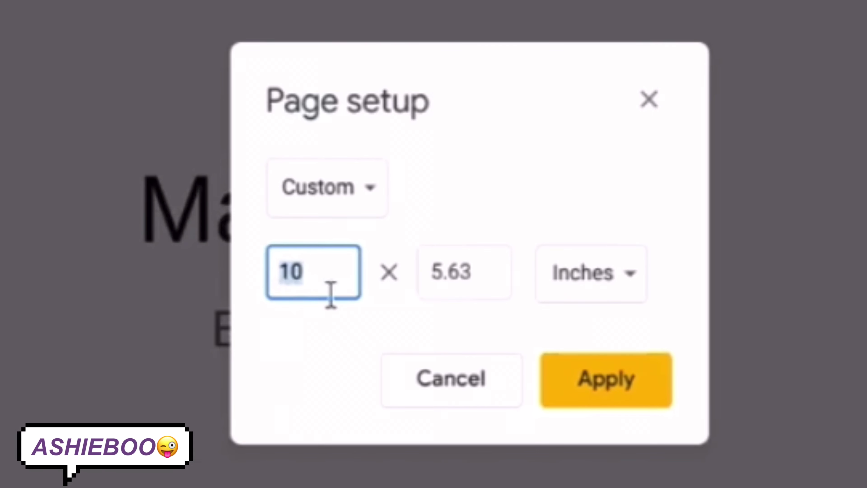
pyautogui.write('8.')
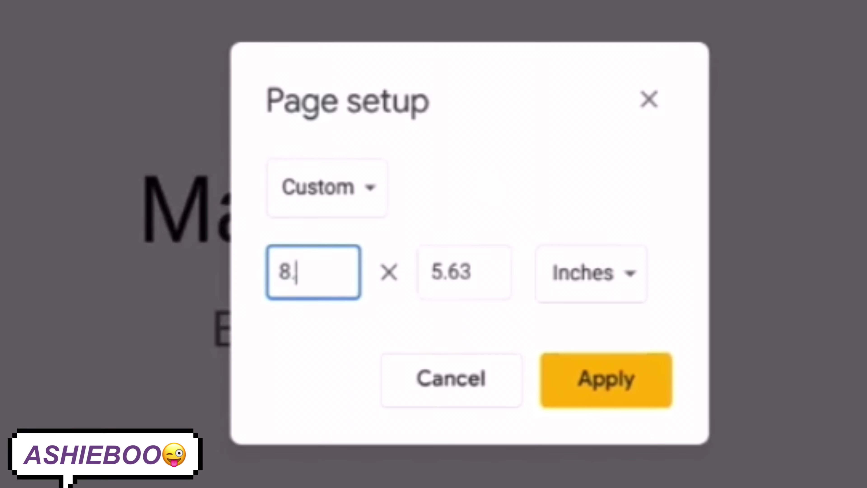
pyautogui.click(475, 275)
pyautogui.write('11')
pyautogui.click(614, 400)
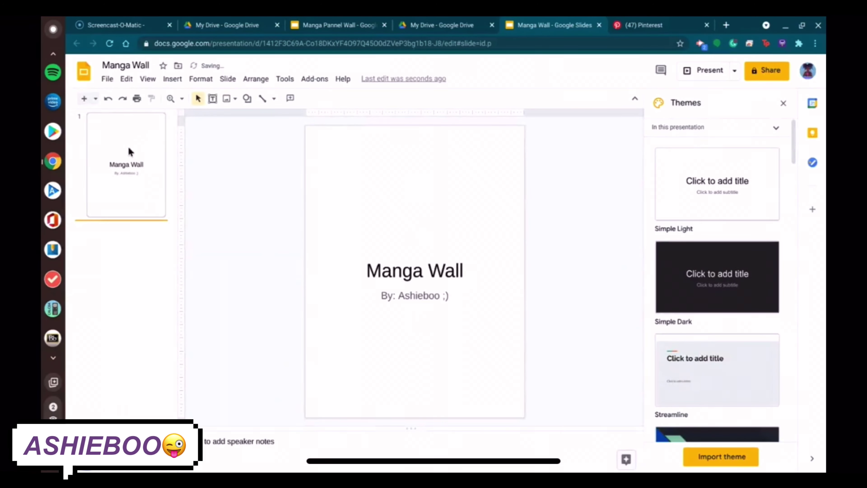
# - Add a second slide after the title slide and give it the Blank layout
pyautogui.click(125, 154)
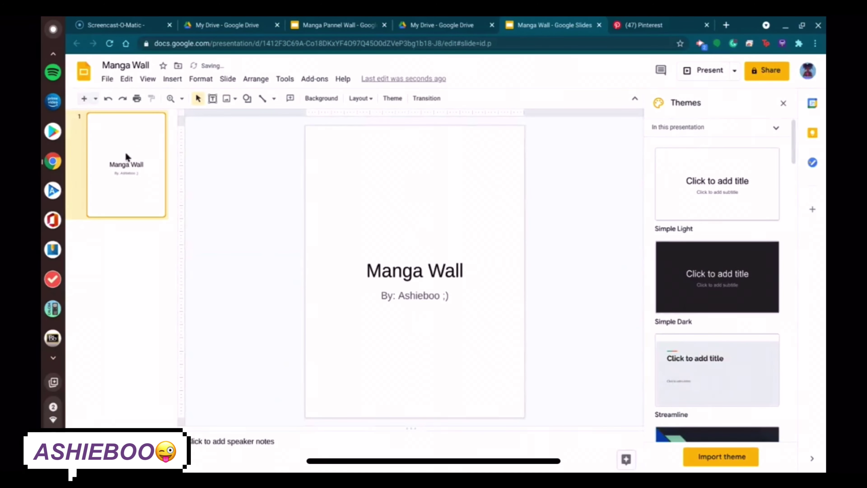
pyautogui.click(112, 254)
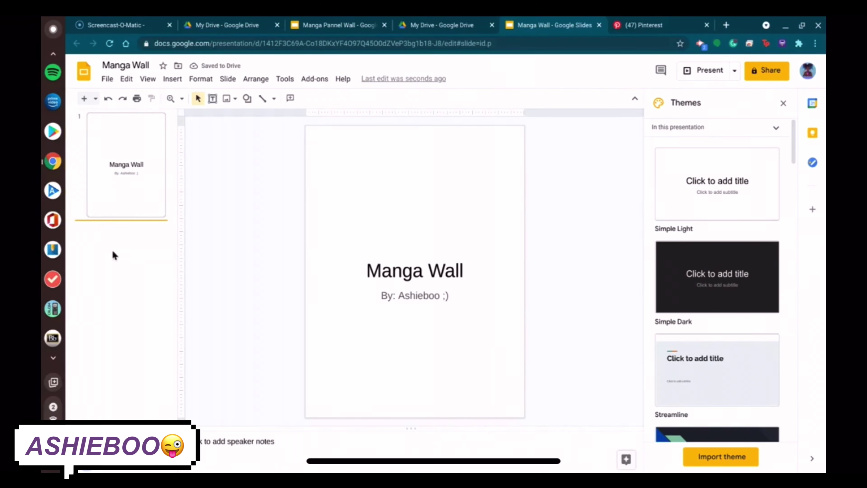
pyautogui.click(81, 99)
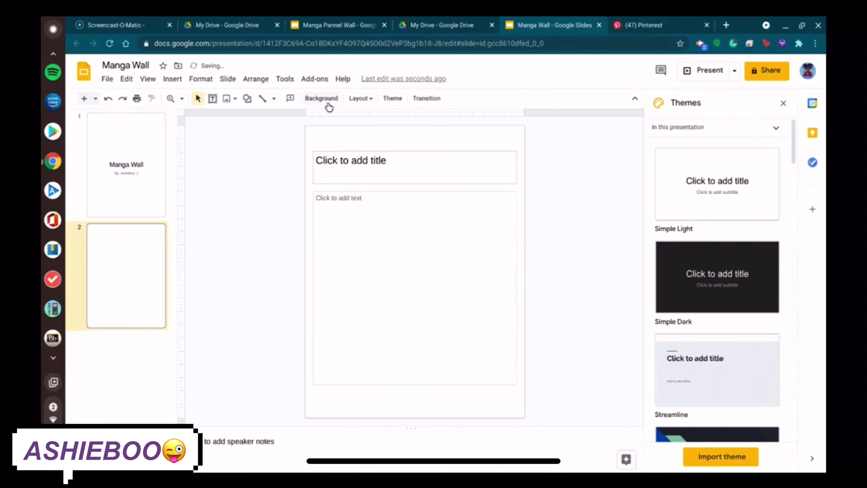
pyautogui.click(362, 107)
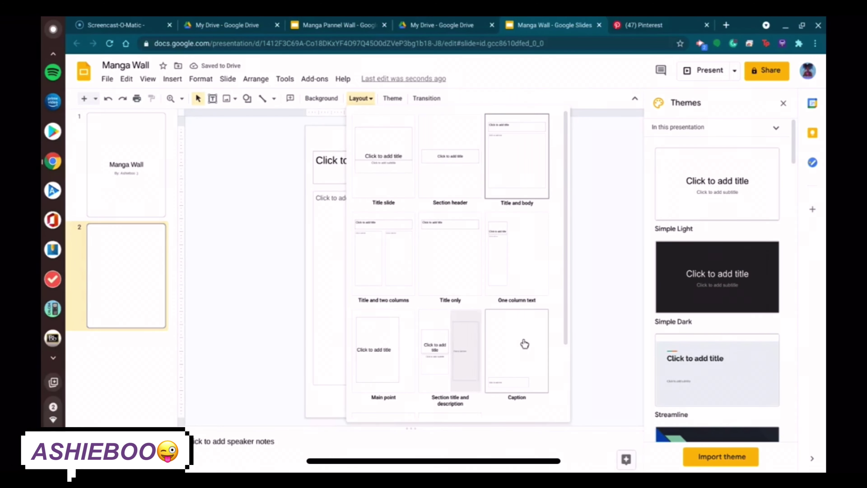
pyautogui.scroll(-3, 523, 345)
pyautogui.click(459, 379)
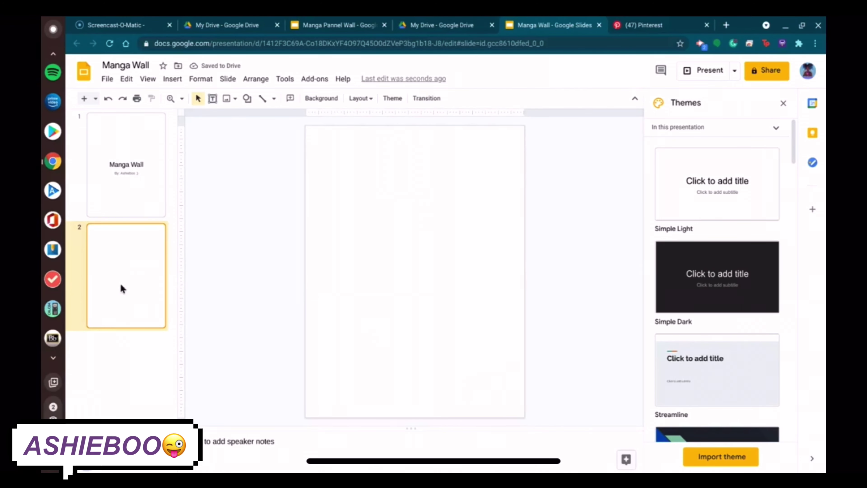
# - Paste copies of the blank slide to reach about 25 slides, then return to slide 1
pyautogui.click(126, 385)
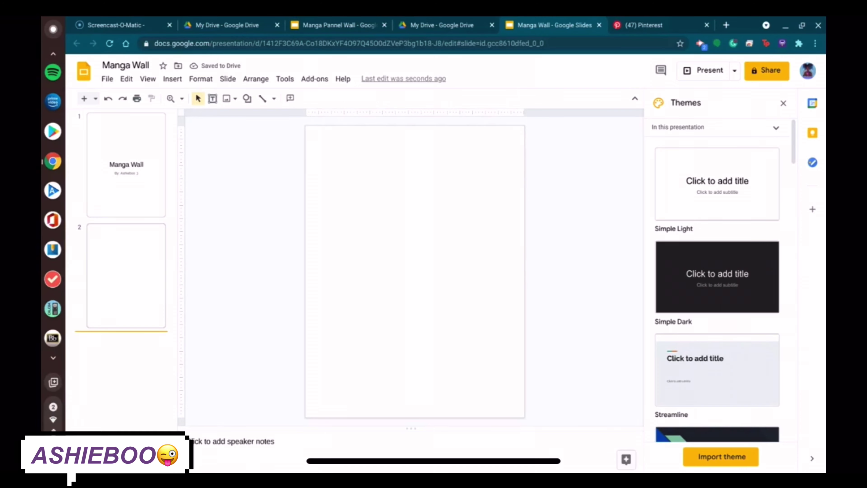
pyautogui.hotkey('ctrl', 'v')
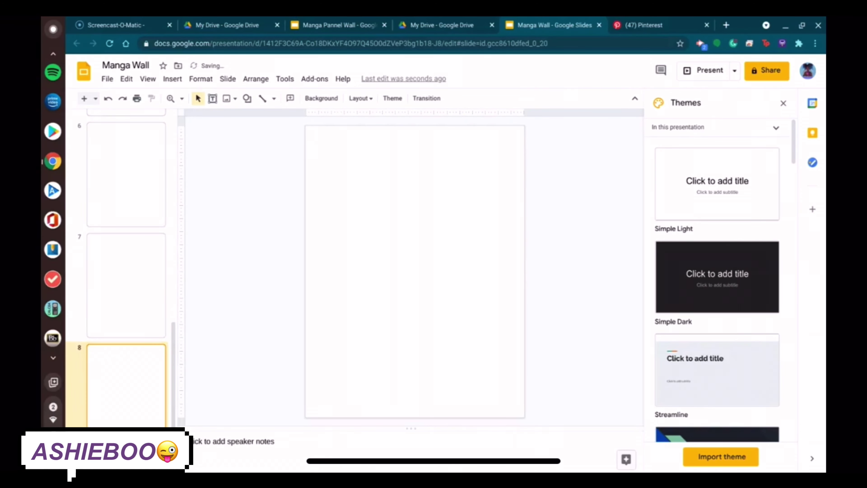
pyautogui.hotkey('ctrl', 'v')
pyautogui.hotkey('ctrl', 'v')
pyautogui.hotkey('ctrl', 'v')
pyautogui.hotkey('ctrl', 'v')
pyautogui.hotkey('ctrl', 'v')
pyautogui.hotkey('ctrl', 'v')
pyautogui.hotkey('ctrl', 'v')
pyautogui.hotkey('ctrl', 'v')
pyautogui.hotkey('ctrl', 'v')
pyautogui.hotkey('ctrl', 'v')
pyautogui.hotkey('ctrl', 'v')
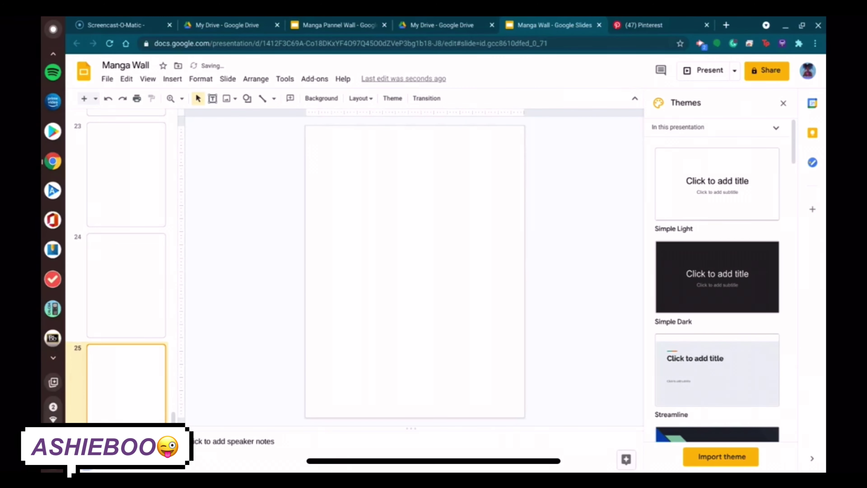
pyautogui.scroll(20, 113, 370)
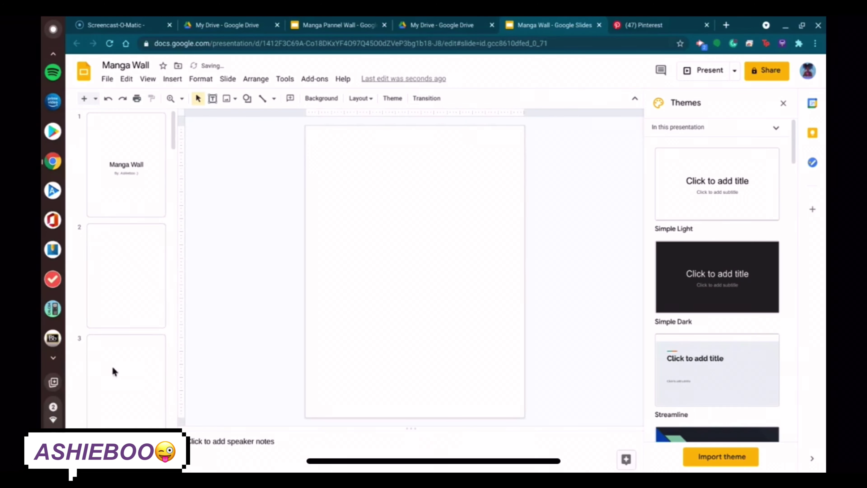
pyautogui.click(112, 175)
# - Search Pinterest for 'manga panels'
pyautogui.hotkey('ctrl', 'Tab')
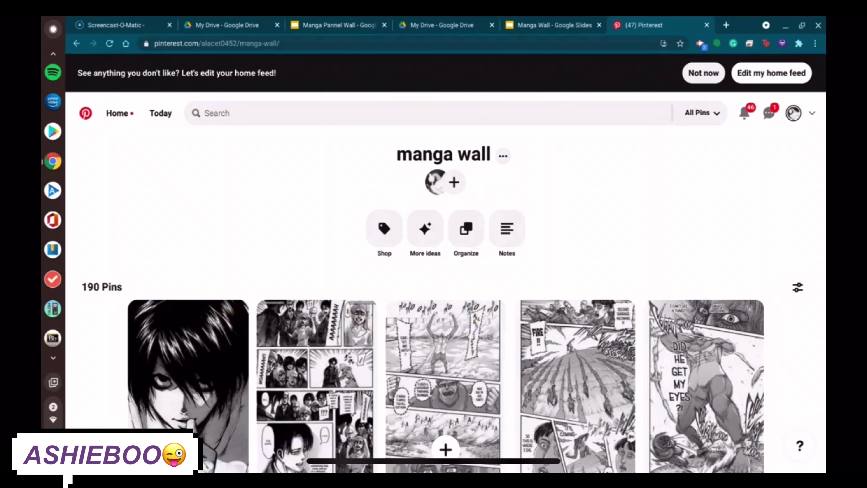
pyautogui.scroll(-10, 370, 203)
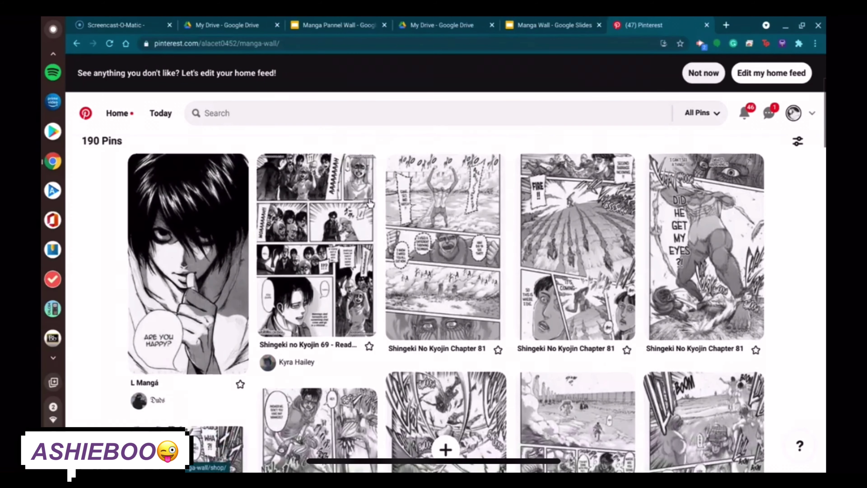
pyautogui.scroll(-8, 370, 203)
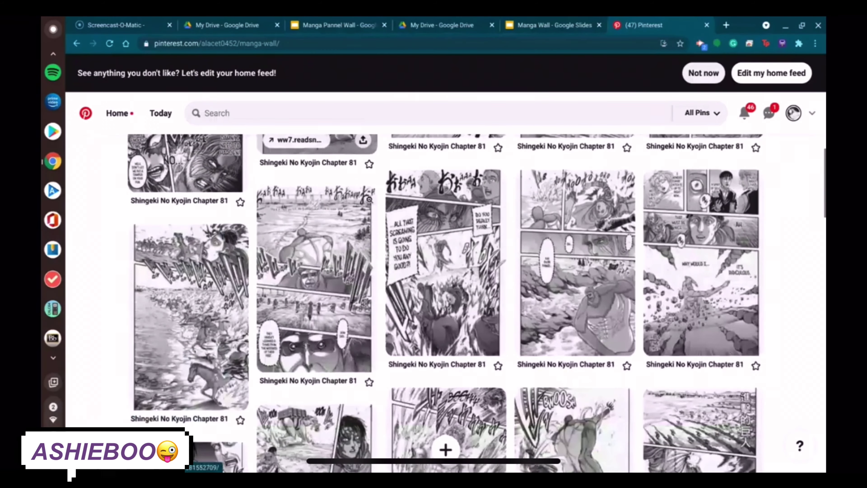
pyautogui.scroll(-8, 369, 200)
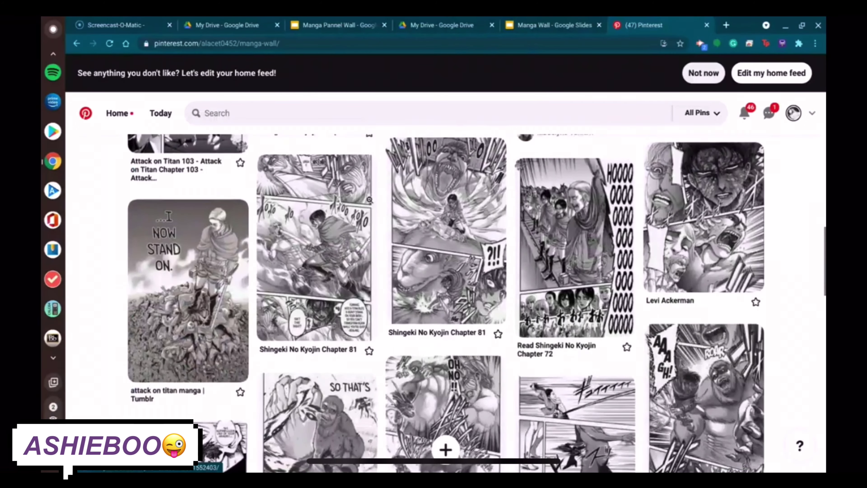
pyautogui.scroll(-8, 370, 200)
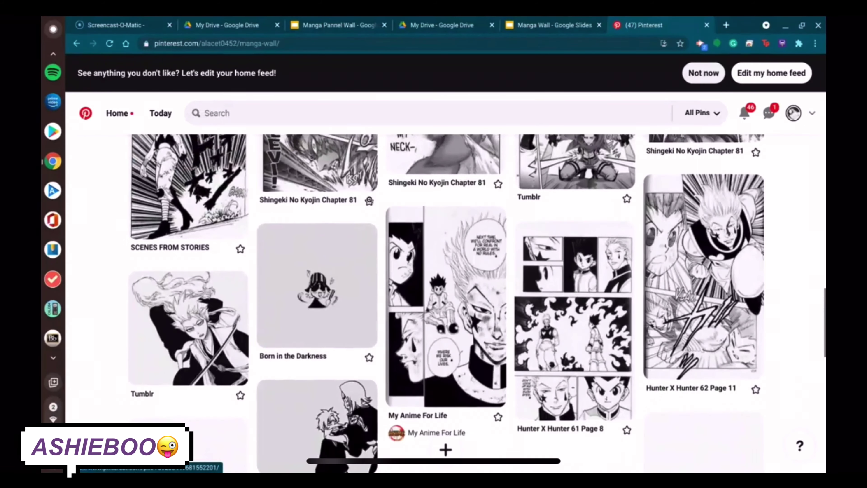
pyautogui.scroll(-8, 370, 200)
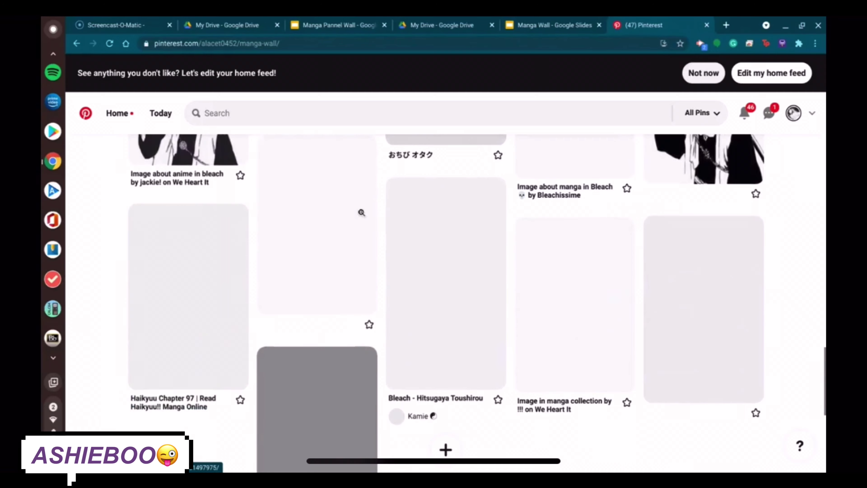
pyautogui.scroll(-8, 361, 212)
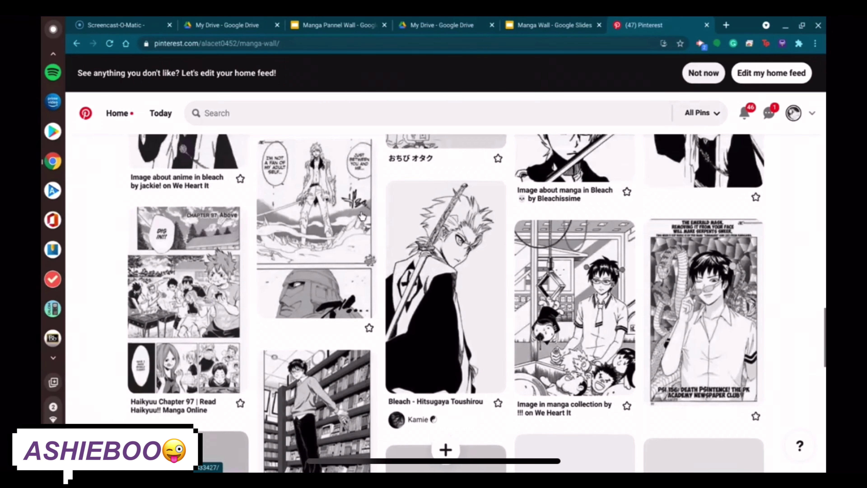
pyautogui.scroll(15, 361, 214)
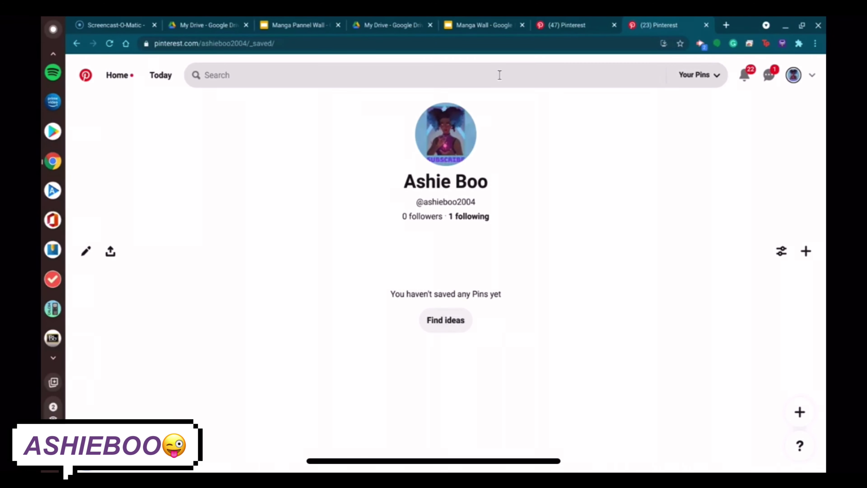
pyautogui.click(499, 75)
pyautogui.write('Manga pa')
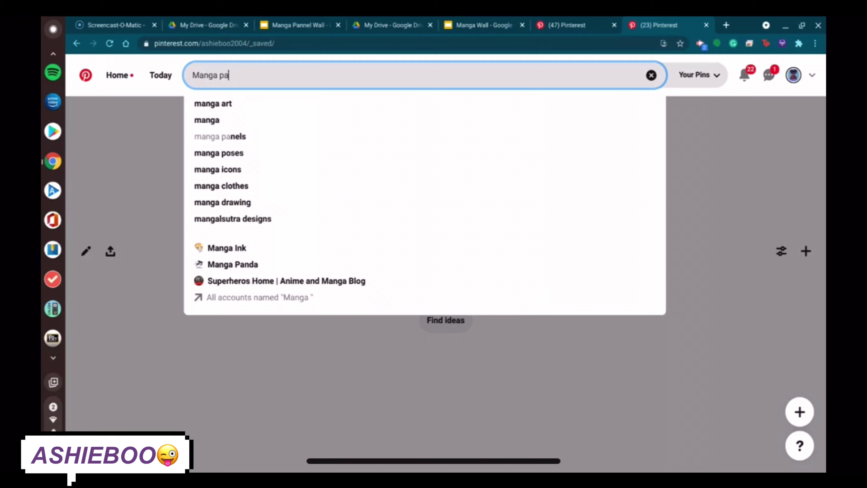
pyautogui.write('n')
pyautogui.click(331, 103)
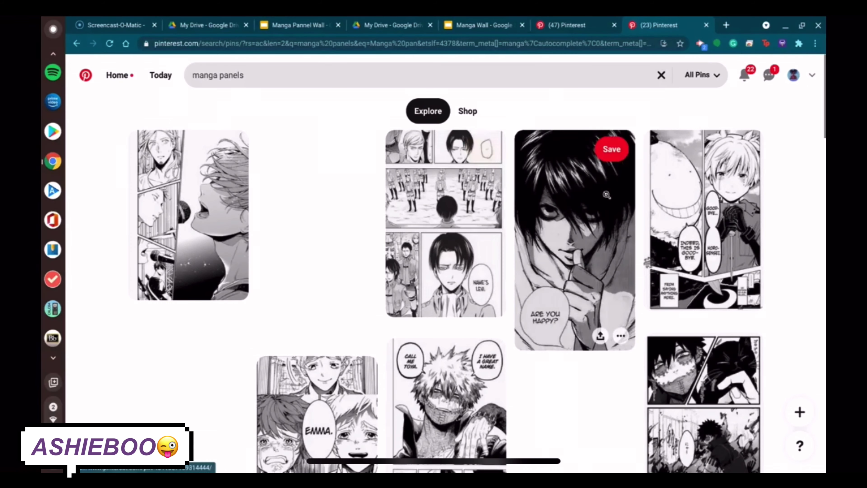
# - Save the L Mangá pin and a second manga panel pin to Quick Saves
pyautogui.click(560, 200)
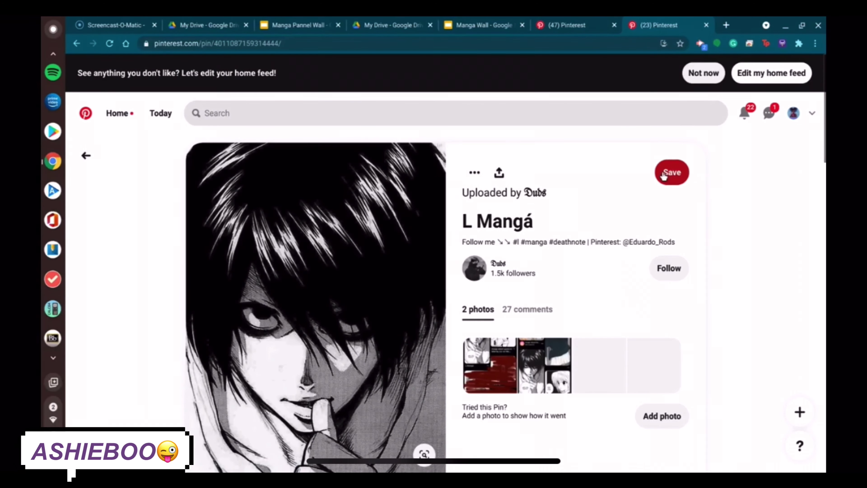
pyautogui.click(663, 174)
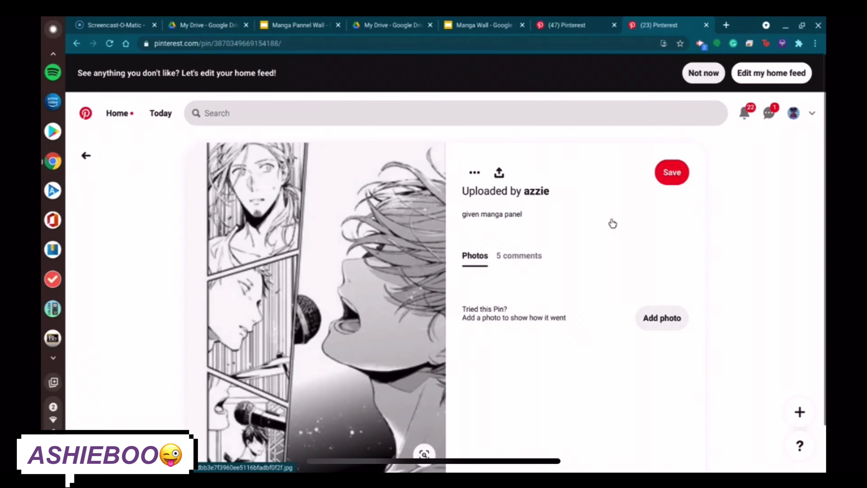
pyautogui.click(665, 171)
pyautogui.scroll(-3, 688, 174)
pyautogui.scroll(3, 518, 244)
pyautogui.hotkey('alt', 'Left')
pyautogui.click(793, 113)
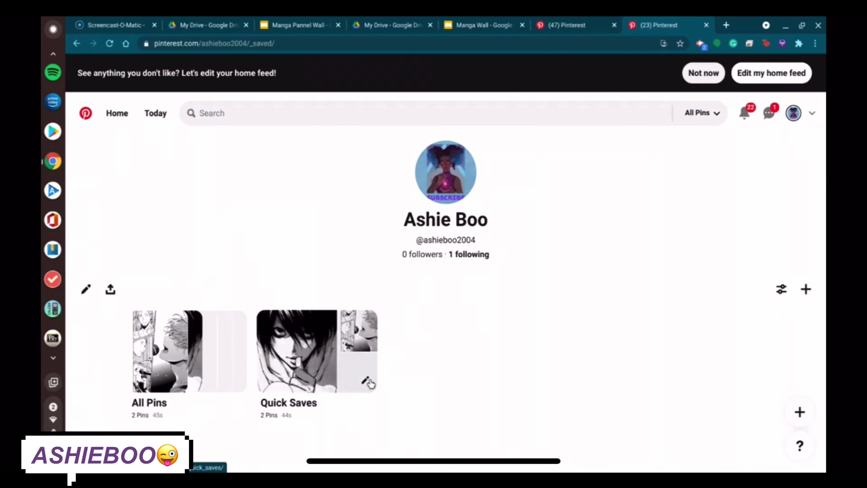
# - Edit the Quick Saves board and change its name to 'Manga Wall ;)'
pyautogui.click(366, 380)
pyautogui.doubleClick(389, 239)
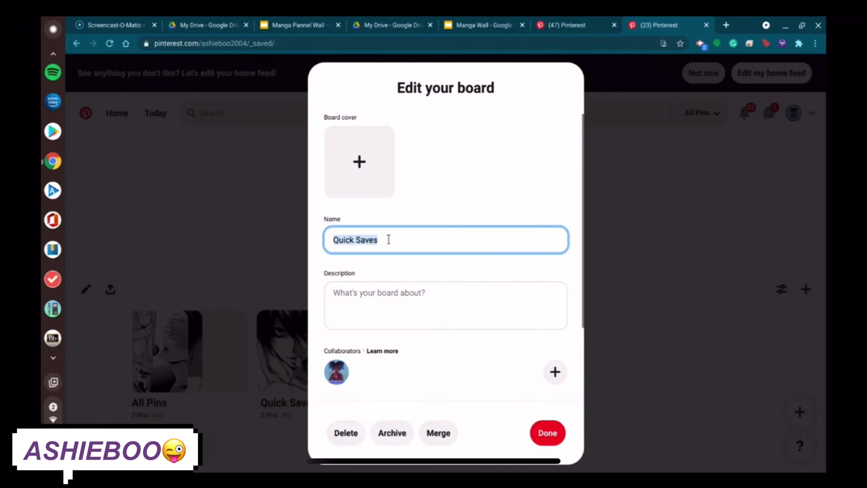
pyautogui.write('Manga Wall ;)')
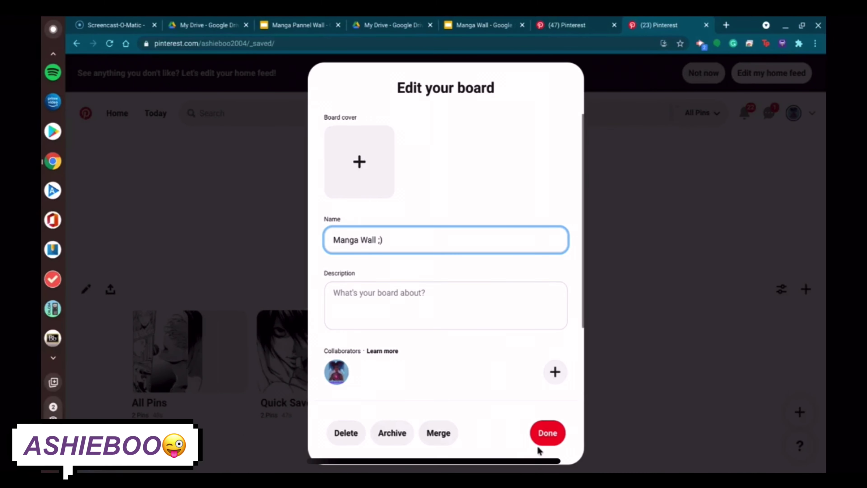
pyautogui.click(548, 433)
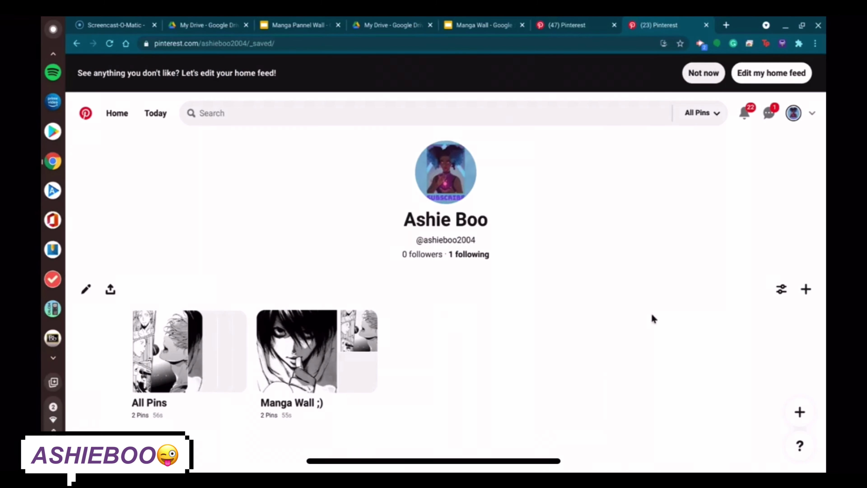
# - Search 'given manga panels' and save the microphone singer pin to the Manga Wall ;) board
pyautogui.click(277, 111)
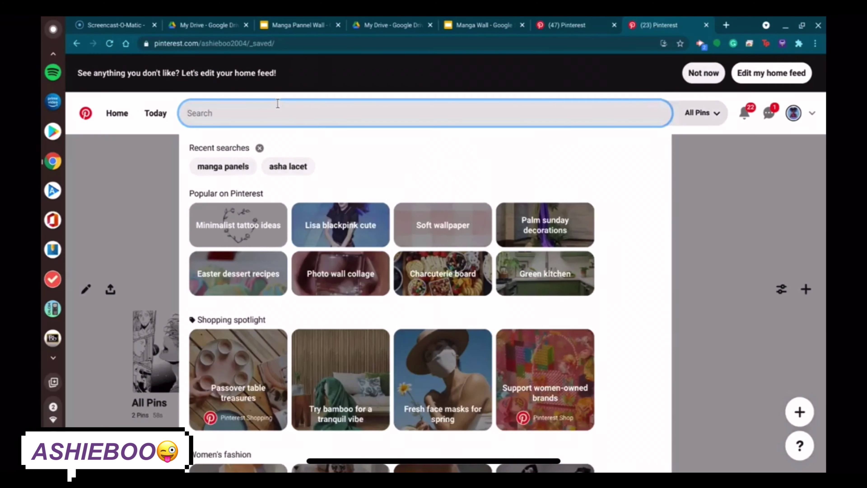
pyautogui.write('given manga')
pyautogui.click(214, 159)
pyautogui.click(610, 187)
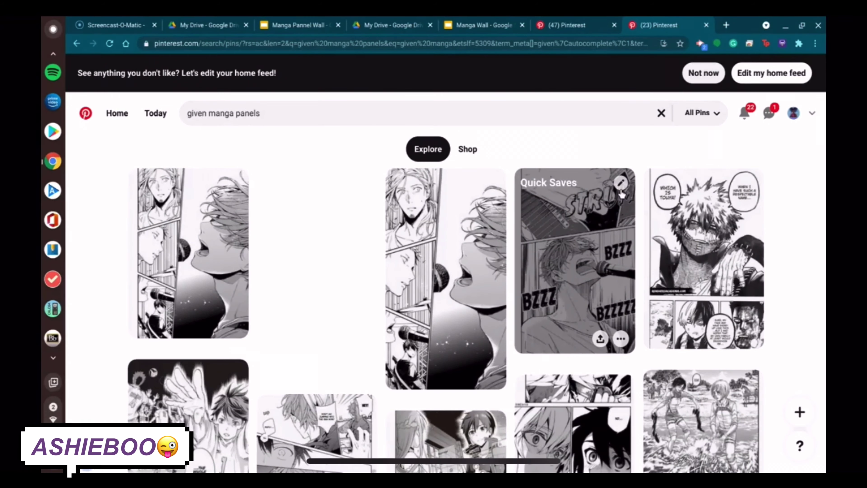
pyautogui.click(620, 183)
pyautogui.click(424, 180)
pyautogui.click(362, 235)
pyautogui.click(646, 388)
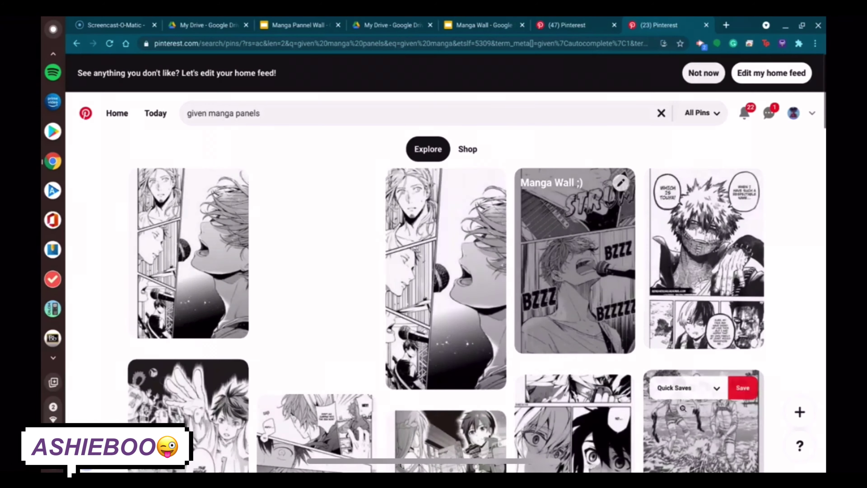
# - Save many more panel pins from the results to Manga Wall ;), bringing it to 79 pins
pyautogui.scroll(-5, 416, 304)
pyautogui.click(416, 304)
pyautogui.scroll(-1, 586, 245)
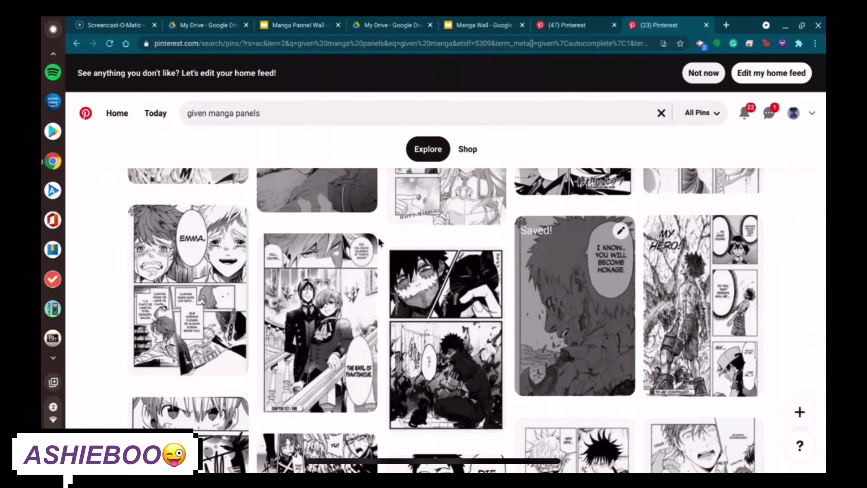
pyautogui.scroll(-5, 586, 246)
pyautogui.click(585, 253)
pyautogui.scroll(-5, 585, 259)
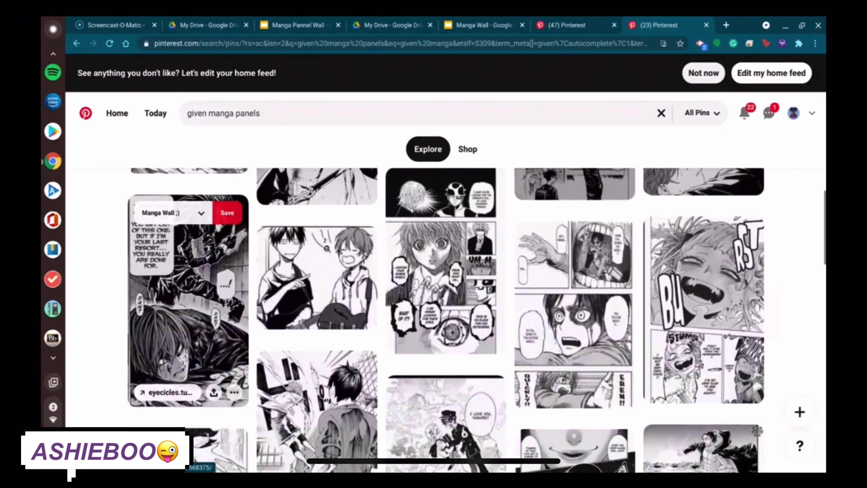
pyautogui.click(314, 257)
pyautogui.scroll(-5, 427, 253)
pyautogui.click(202, 216)
pyautogui.scroll(-5, 201, 216)
pyautogui.scroll(-10, 328, 310)
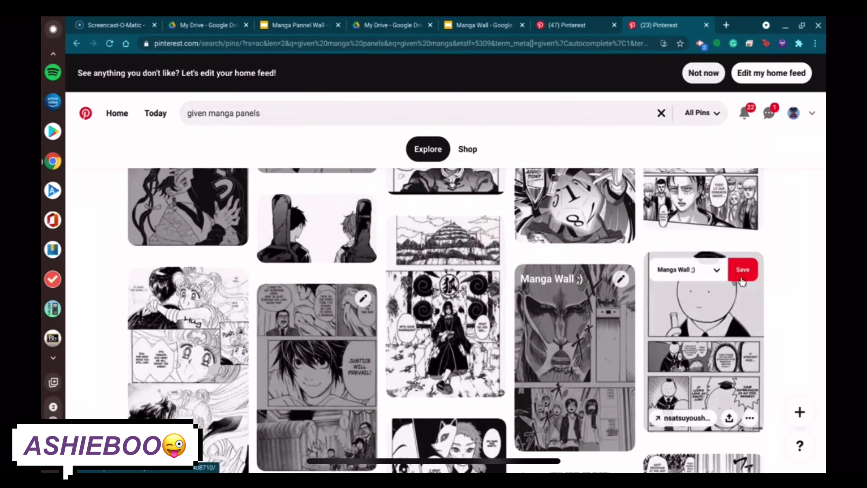
pyautogui.scroll(-15, 327, 221)
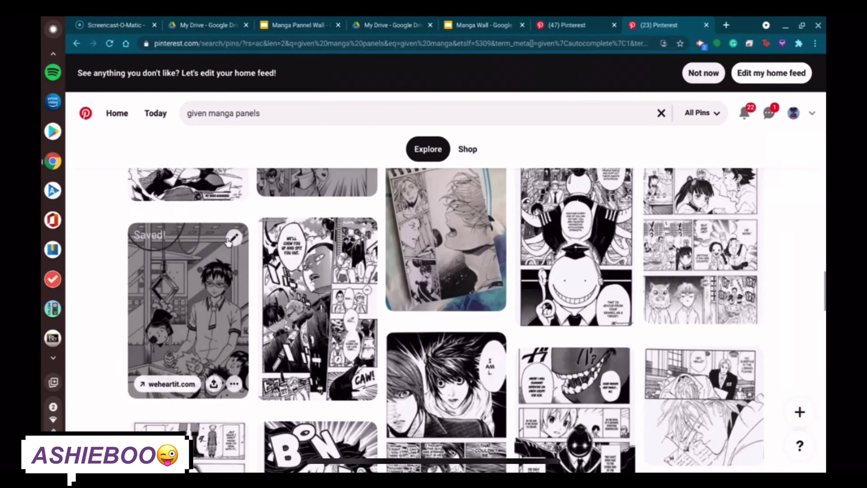
pyautogui.scroll(-10, 228, 251)
pyautogui.click(745, 230)
pyautogui.scroll(-10, 619, 303)
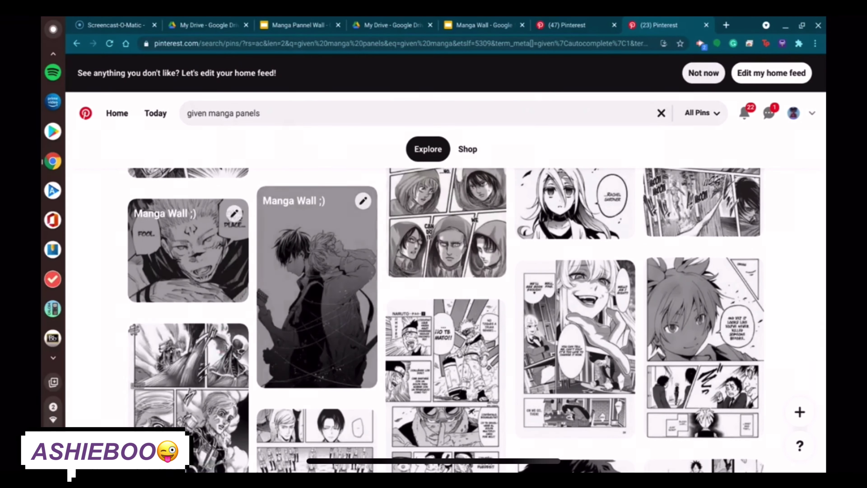
pyautogui.scroll(-5, 580, 307)
pyautogui.click(793, 113)
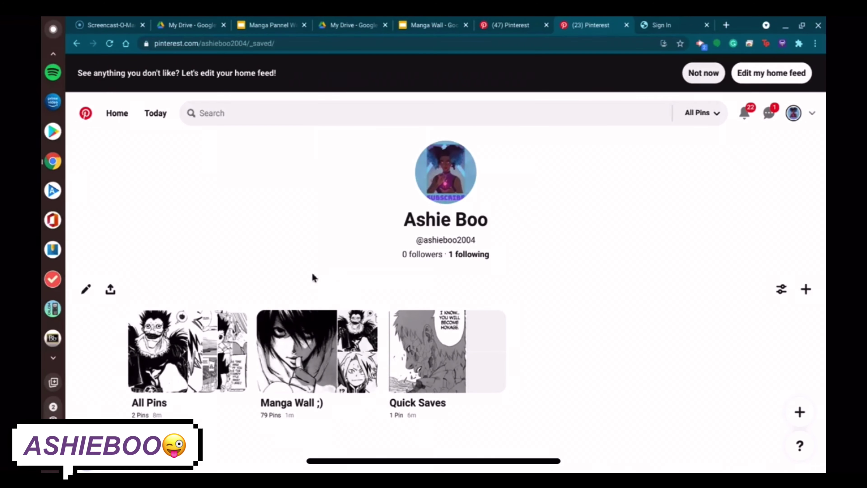
# - Open the Manga Wall ;) board showing its 79 pins
pyautogui.click(298, 337)
pyautogui.scroll(-20, 427, 281)
pyautogui.scroll(20, 278, 200)
pyautogui.scroll(-10, 669, 229)
pyautogui.scroll(15, 670, 230)
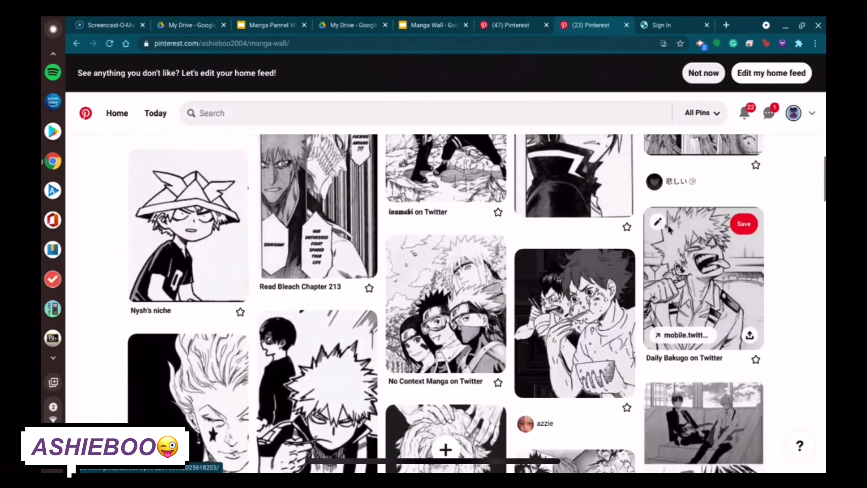
# - Snap the browser to the left half and move the Slides tab into its own right-side window
pyautogui.click(801, 27)
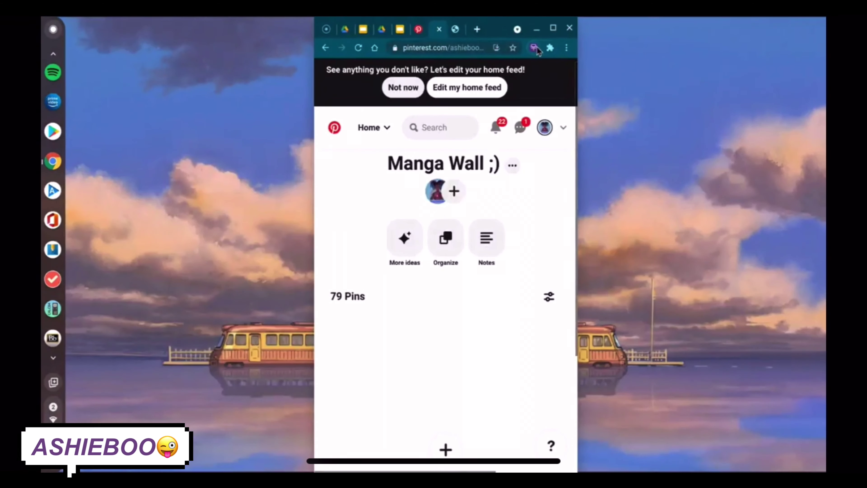
pyautogui.moveTo(553, 25); pyautogui.dragTo(455, 22)
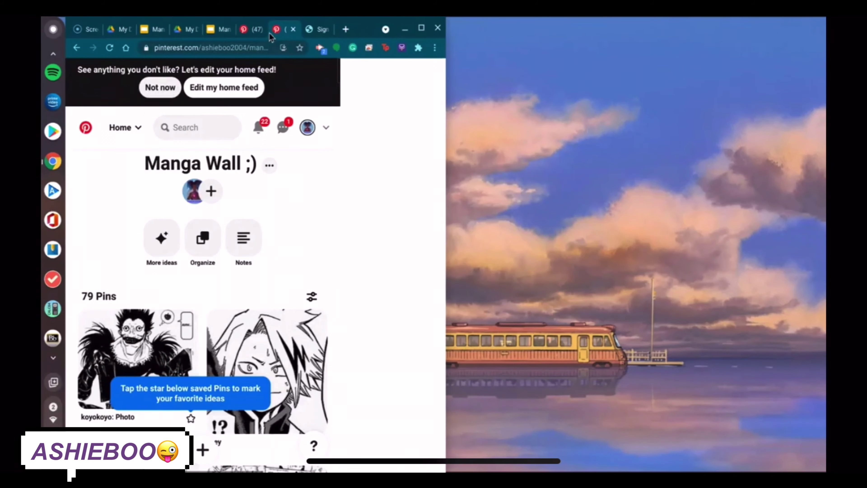
pyautogui.moveTo(211, 32); pyautogui.dragTo(652, 33)
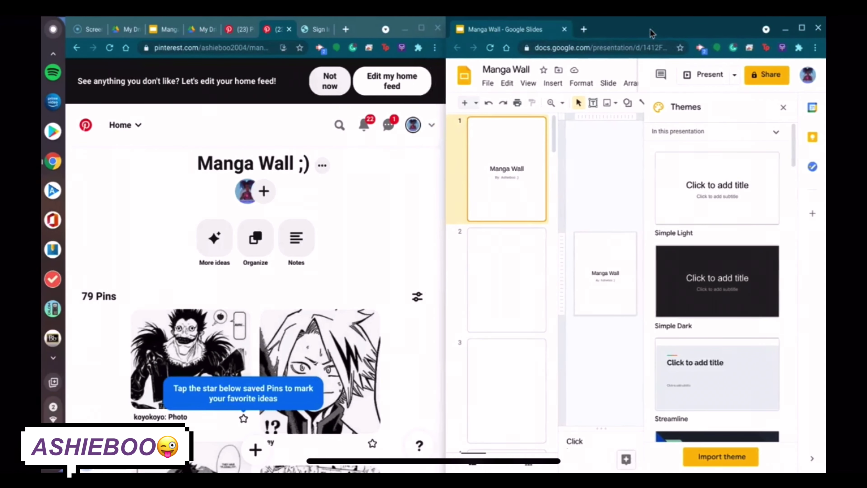
# - Close Themes and drop the Ryuk and L face images from Pinterest onto slide 2
pyautogui.click(783, 108)
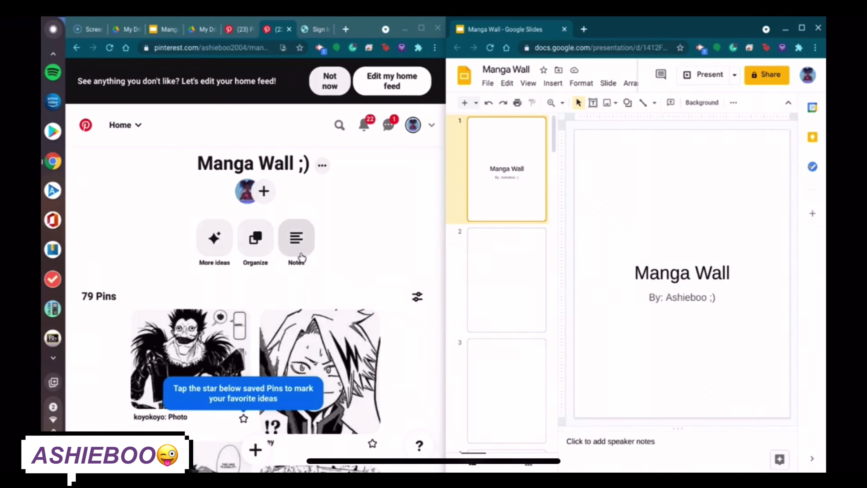
pyautogui.scroll(-3, 296, 252)
pyautogui.click(506, 294)
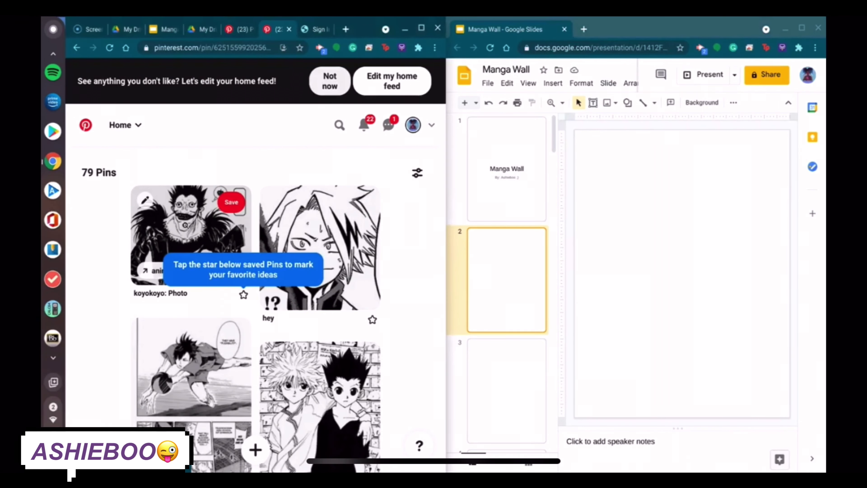
pyautogui.click(187, 228)
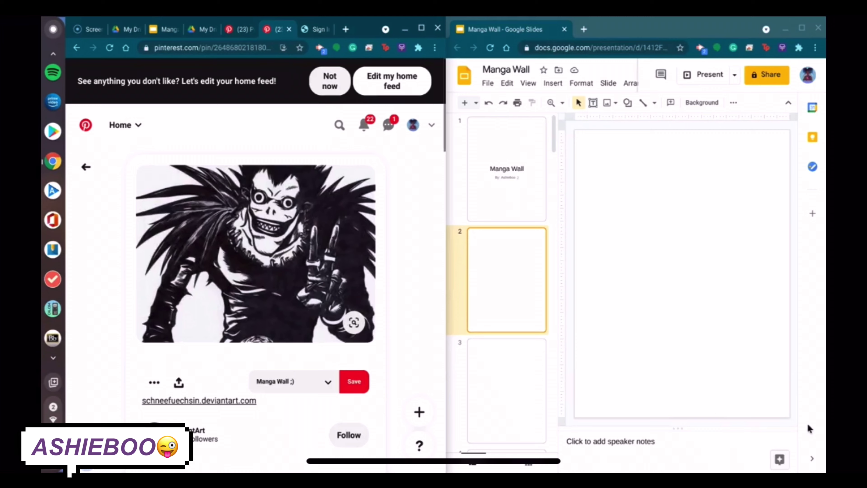
pyautogui.moveTo(285, 287); pyautogui.dragTo(627, 175)
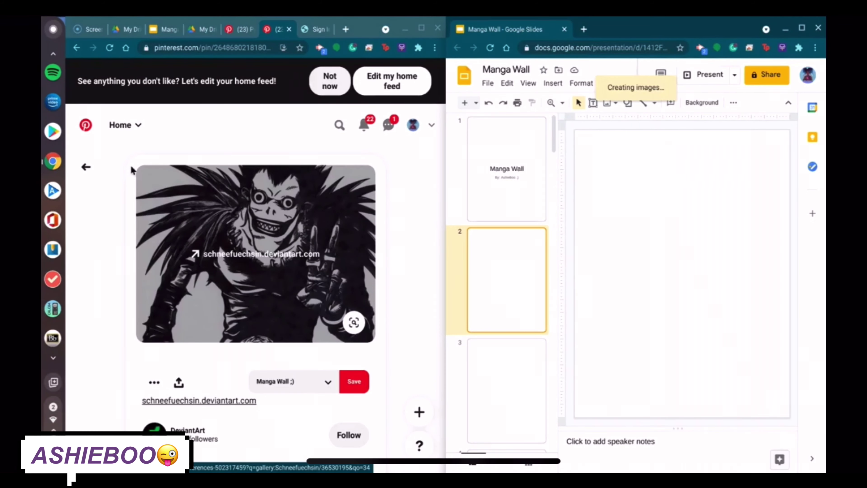
pyautogui.click(86, 167)
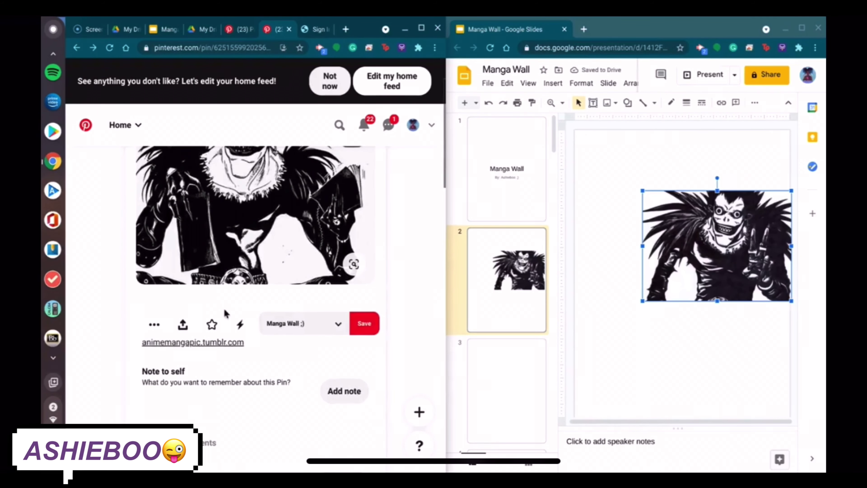
pyautogui.scroll(2, 225, 312)
pyautogui.scroll(-9, 225, 313)
pyautogui.scroll(4, 225, 313)
pyautogui.scroll(-12, 225, 312)
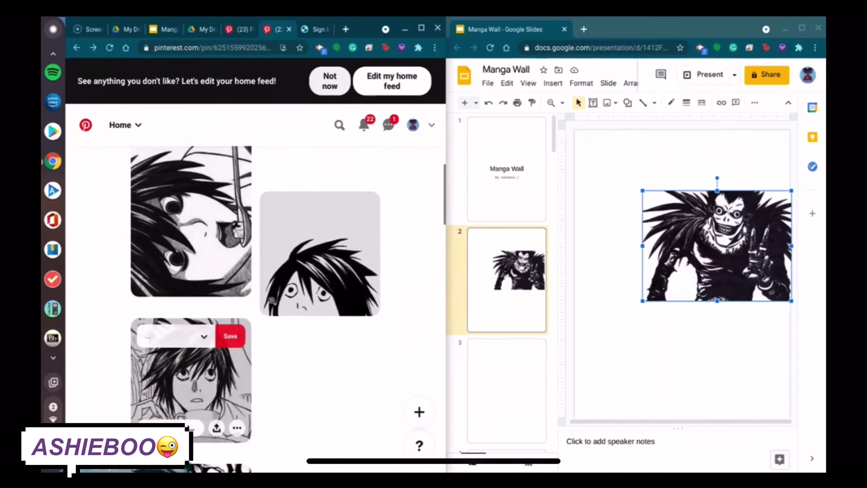
pyautogui.click(304, 261)
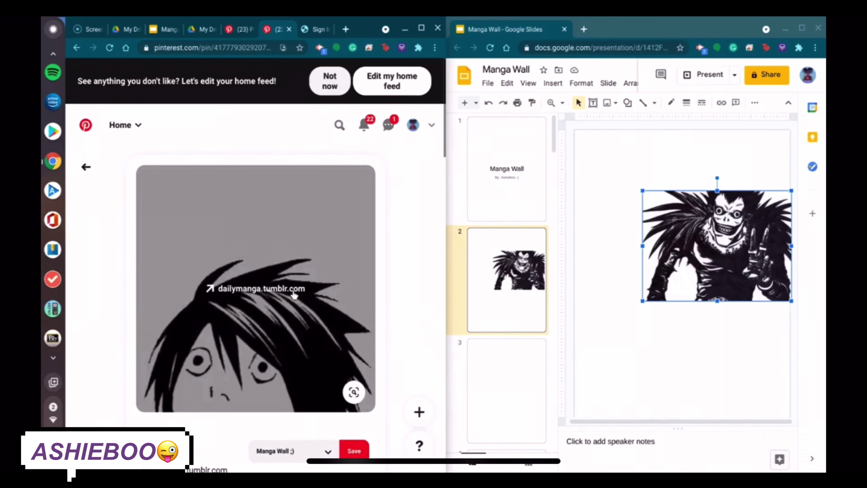
pyautogui.moveTo(259, 318); pyautogui.dragTo(638, 328)
# - Add the sitting L panel and the next manga panel pin's image to slide 2
pyautogui.scroll(-5, 272, 270)
pyautogui.click(319, 345)
pyautogui.moveTo(256, 307); pyautogui.dragTo(628, 178)
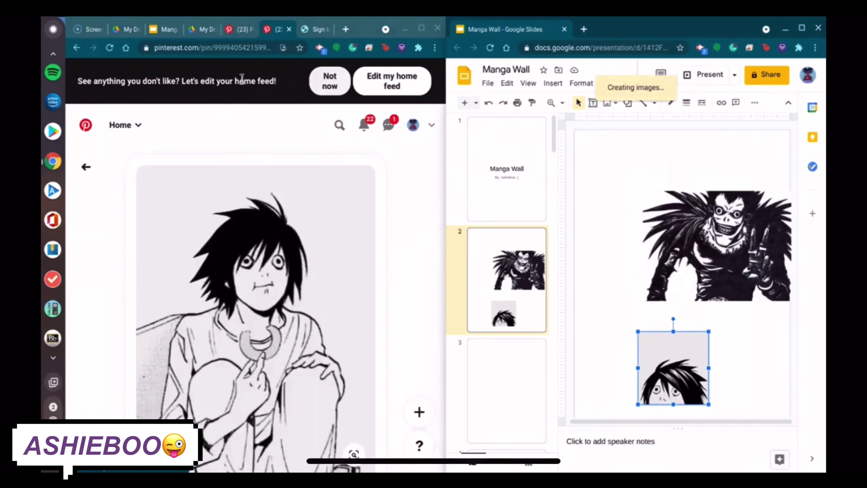
pyautogui.scroll(-3, 88, 172)
pyautogui.scroll(10, 88, 171)
pyautogui.scroll(-5, 170, 307)
pyautogui.click(194, 409)
pyautogui.scroll(-5, 193, 406)
pyautogui.click(193, 405)
pyautogui.moveTo(235, 317); pyautogui.dragTo(670, 273)
# - Add the family and goggled hero panels to slide 2 and maximize the Slides window
pyautogui.scroll(-5, 170, 273)
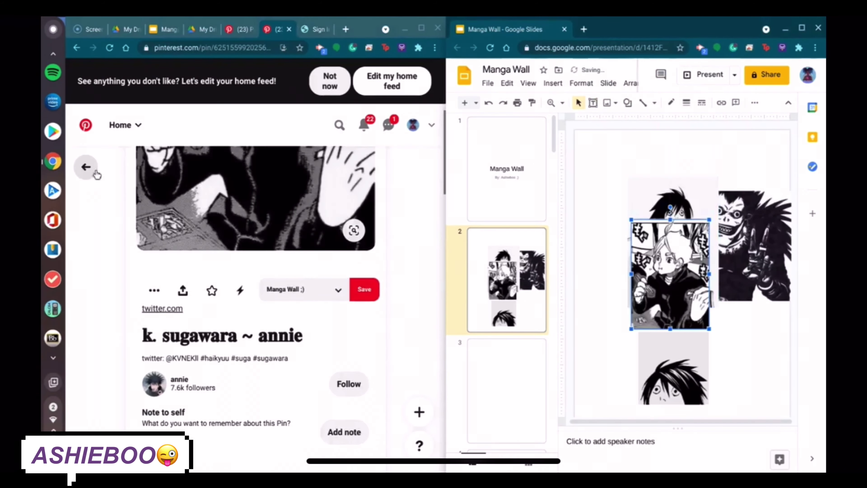
pyautogui.click(85, 166)
pyautogui.click(164, 246)
pyautogui.moveTo(239, 273); pyautogui.dragTo(682, 280)
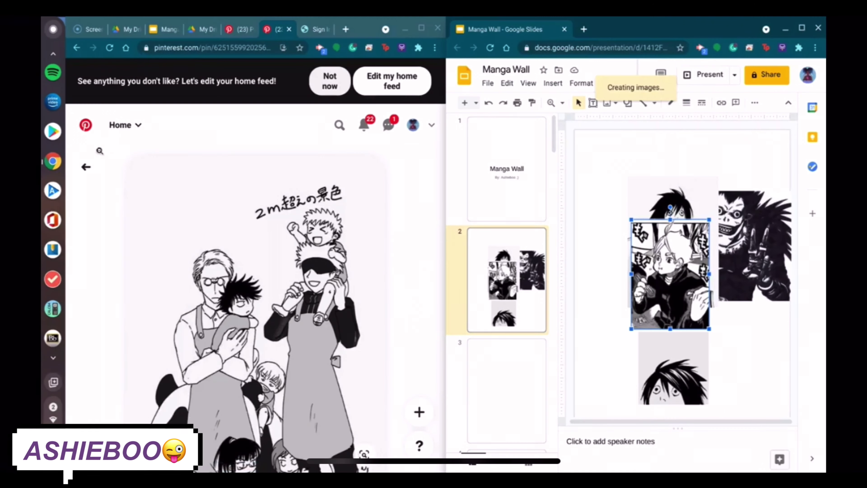
pyautogui.click(85, 166)
pyautogui.click(191, 239)
pyautogui.moveTo(256, 273); pyautogui.dragTo(626, 191)
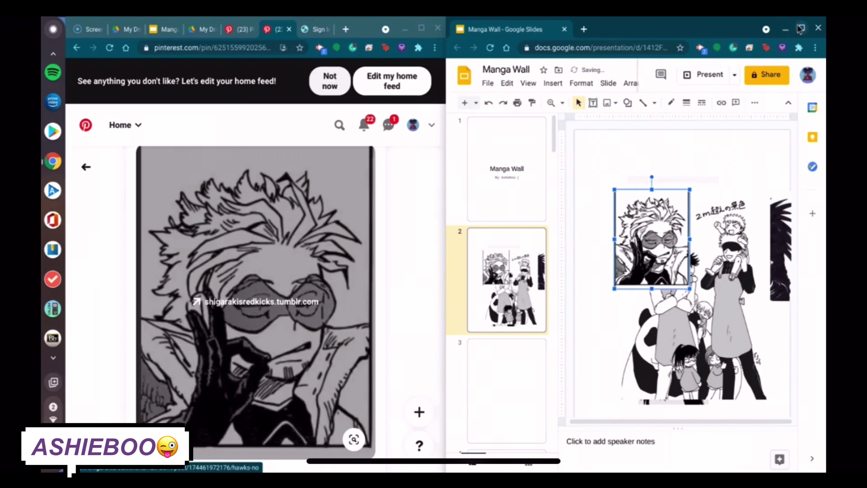
pyautogui.click(800, 29)
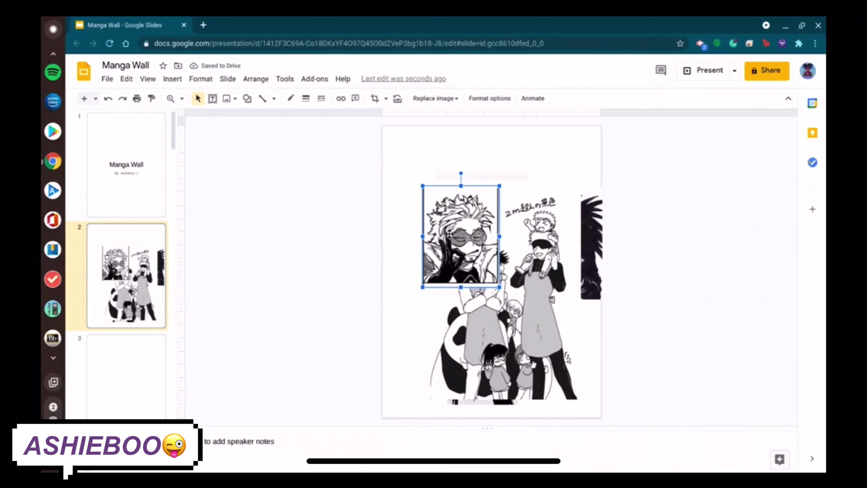
# - Place the hero panel in the top-left corner and fit the family panel into the gap below
pyautogui.moveTo(418, 181); pyautogui.dragTo(378, 121)
pyautogui.moveTo(460, 322); pyautogui.dragTo(414, 358)
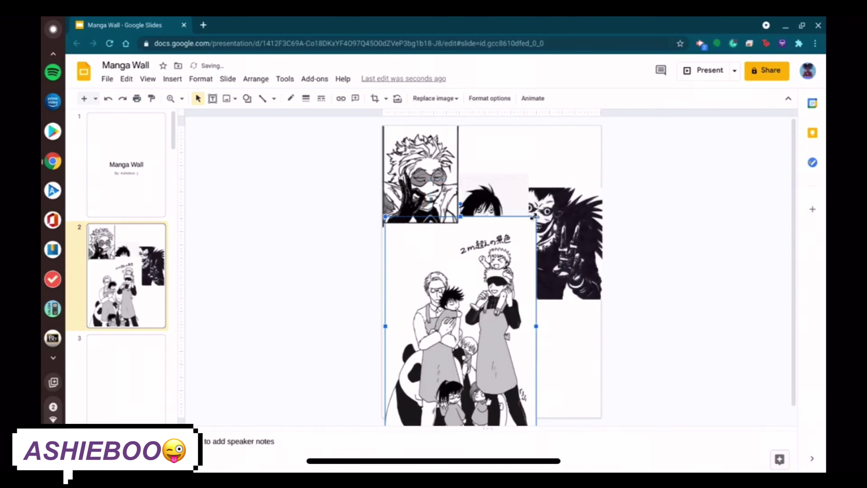
pyautogui.moveTo(535, 216); pyautogui.dragTo(432, 368)
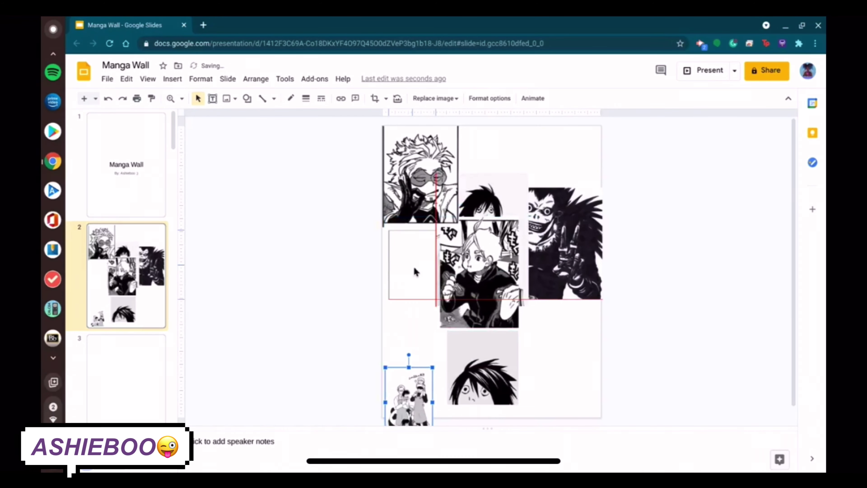
pyautogui.moveTo(408, 396); pyautogui.dragTo(406, 261)
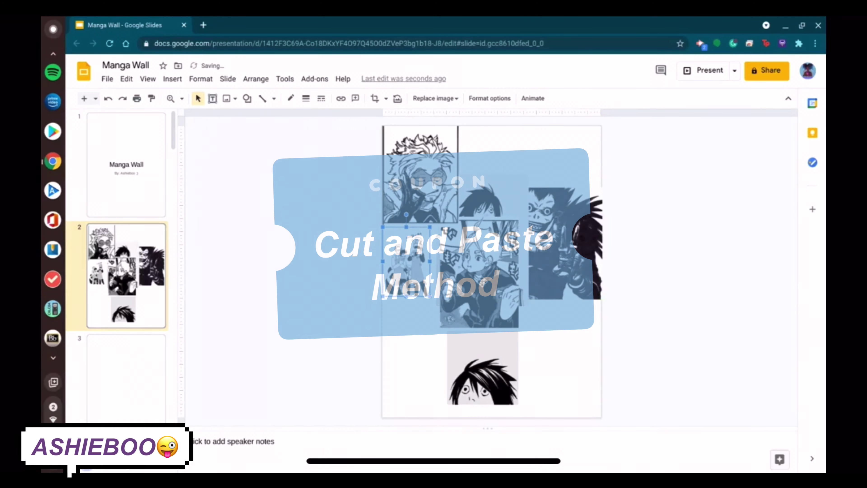
pyautogui.hotkey('ctrl', 'v')
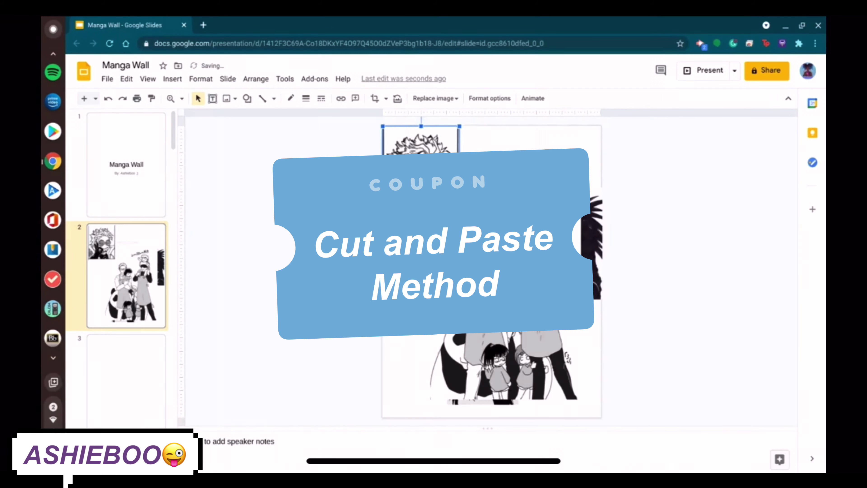
pyautogui.click(505, 369)
pyautogui.moveTo(577, 194); pyautogui.dragTo(532, 219)
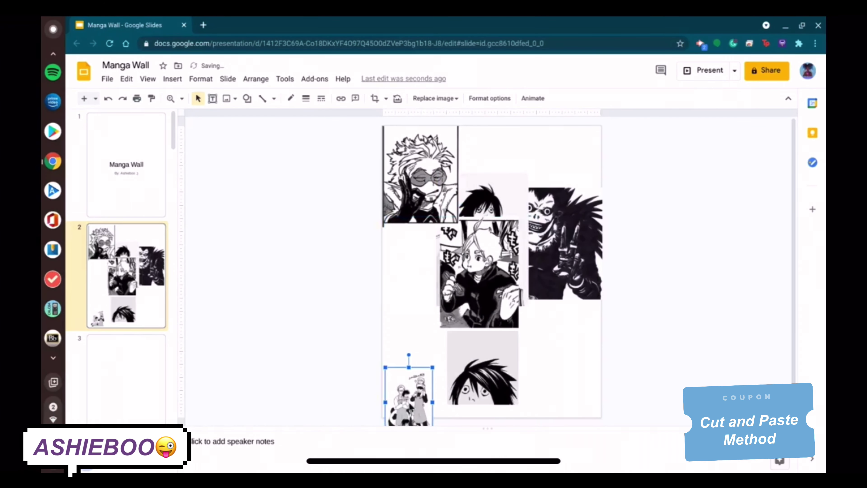
pyautogui.moveTo(409, 404); pyautogui.dragTo(407, 265)
# - Move the blond boy and sitting L panels off the slide, shift L face left, enlarge the family panel
pyautogui.moveTo(474, 284); pyautogui.dragTo(628, 181)
pyautogui.moveTo(488, 252); pyautogui.dragTo(317, 326)
pyautogui.moveTo(461, 355); pyautogui.dragTo(397, 371)
pyautogui.scroll(-1, 430, 365)
pyautogui.doubleClick(397, 371)
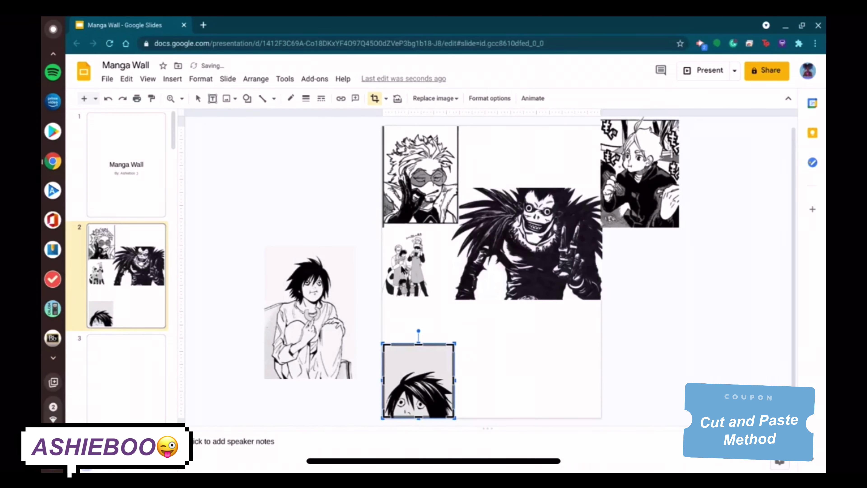
pyautogui.press('Escape')
pyautogui.click(405, 277)
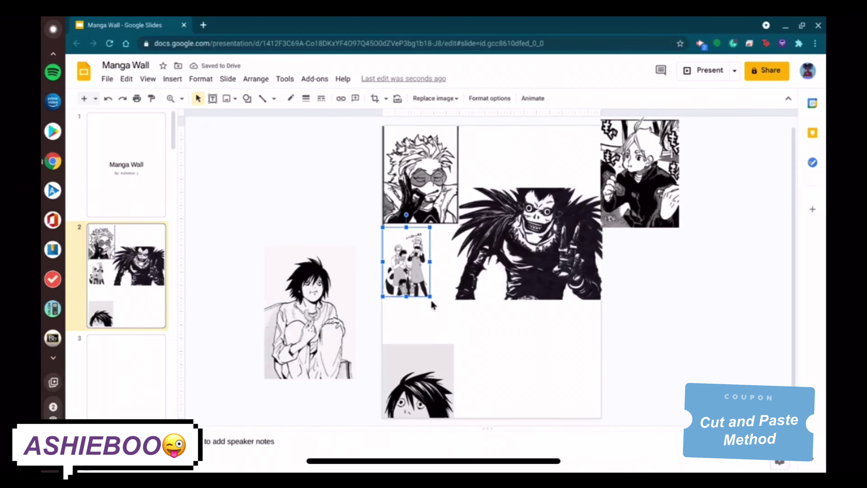
pyautogui.moveTo(429, 296); pyautogui.dragTo(464, 321)
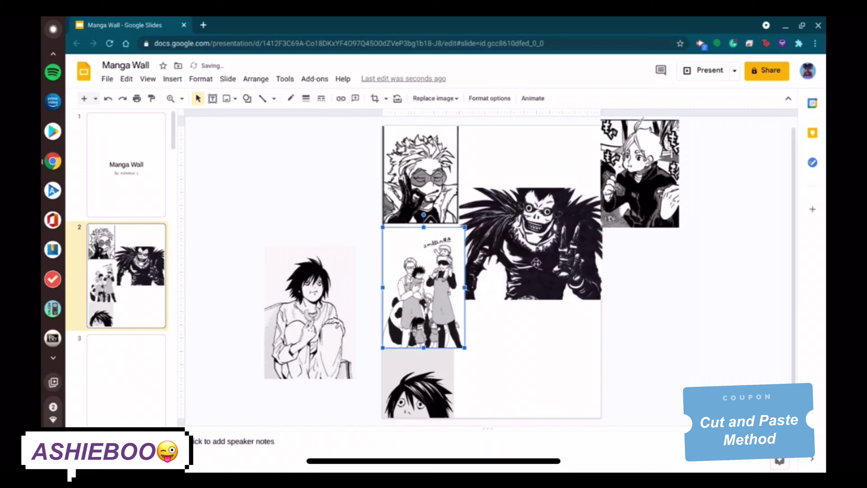
pyautogui.click(562, 226)
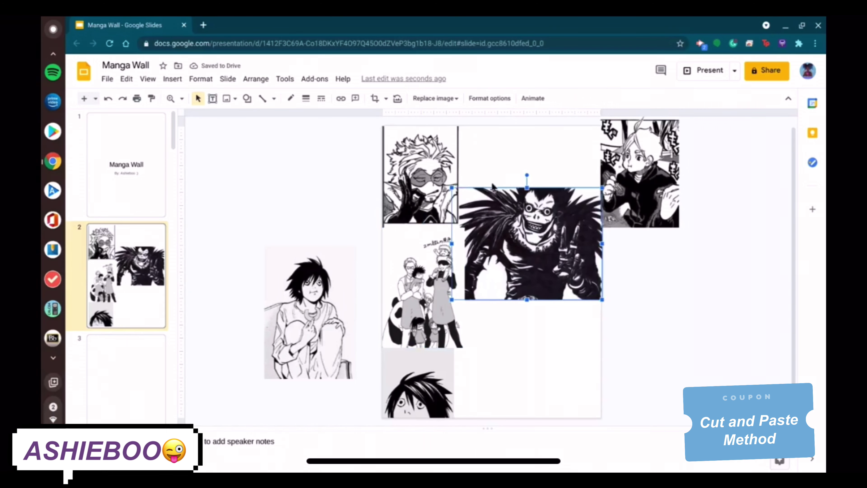
# - Size Ryuk beside the enlarged hero panel and fit the family panel under Ryuk
pyautogui.moveTo(452, 188); pyautogui.dragTo(504, 160)
pyautogui.click(426, 191)
pyautogui.moveTo(458, 223); pyautogui.dragTo(472, 241)
pyautogui.moveTo(423, 294); pyautogui.dragTo(513, 277)
pyautogui.moveTo(555, 343); pyautogui.dragTo(600, 409)
# - Fit the blond boy panel under the hero, shrink the sitting L between, and select all panels
pyautogui.moveTo(677, 221); pyautogui.dragTo(471, 370)
pyautogui.click(310, 311)
pyautogui.moveTo(310, 311); pyautogui.dragTo(706, 283)
pyautogui.moveTo(754, 213); pyautogui.dragTo(705, 287)
pyautogui.moveTo(682, 321); pyautogui.dragTo(498, 252)
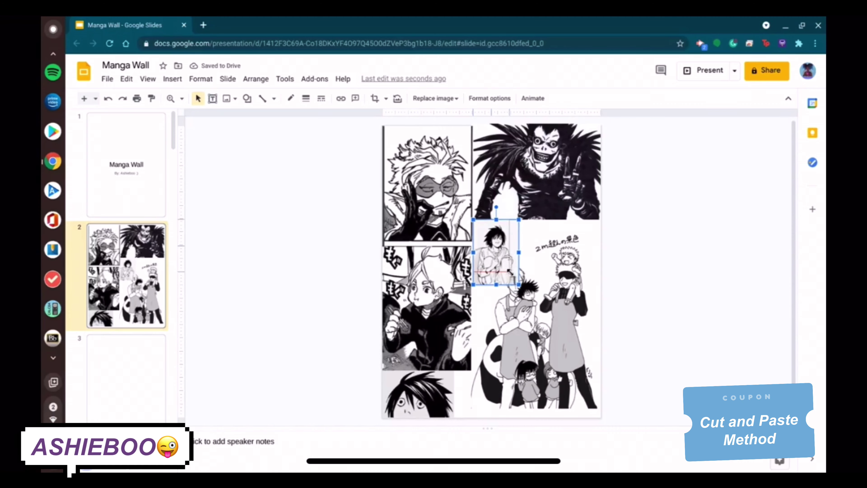
pyautogui.moveTo(519, 284); pyautogui.dragTo(502, 262)
pyautogui.click(670, 254)
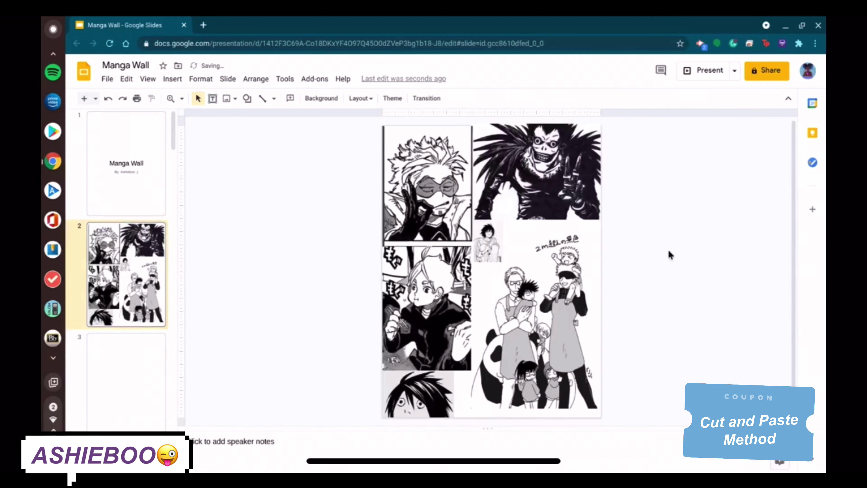
pyautogui.moveTo(628, 216); pyautogui.dragTo(689, 425)
# - Give the selected manga panels a 1px border
pyautogui.click(306, 99)
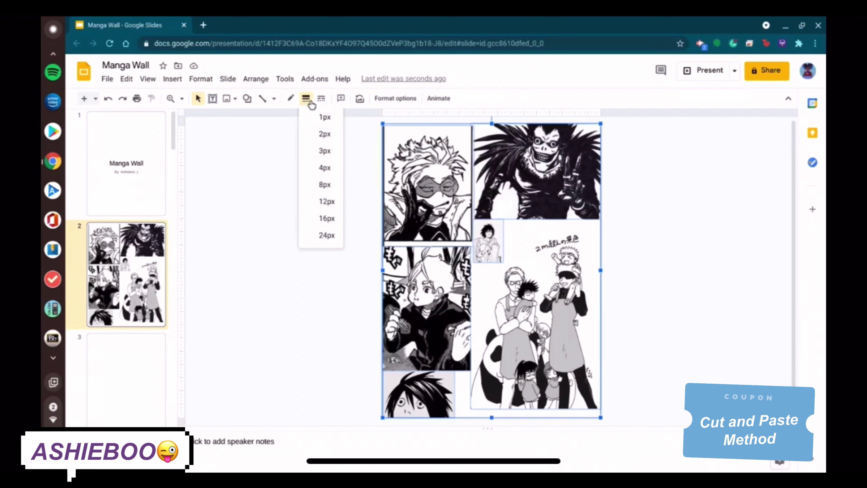
pyautogui.click(319, 126)
pyautogui.click(331, 201)
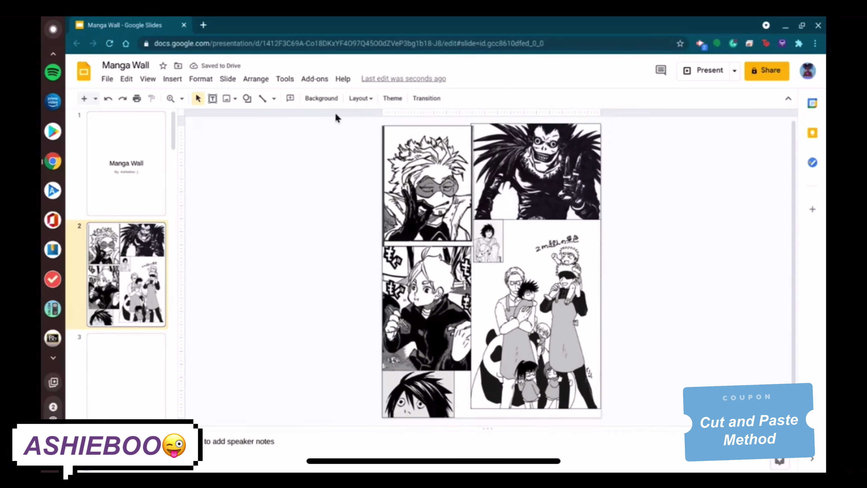
# - Enlarge and nudge the bottom-right, thumbnail and top-right images to close the gaps
pyautogui.click(546, 315)
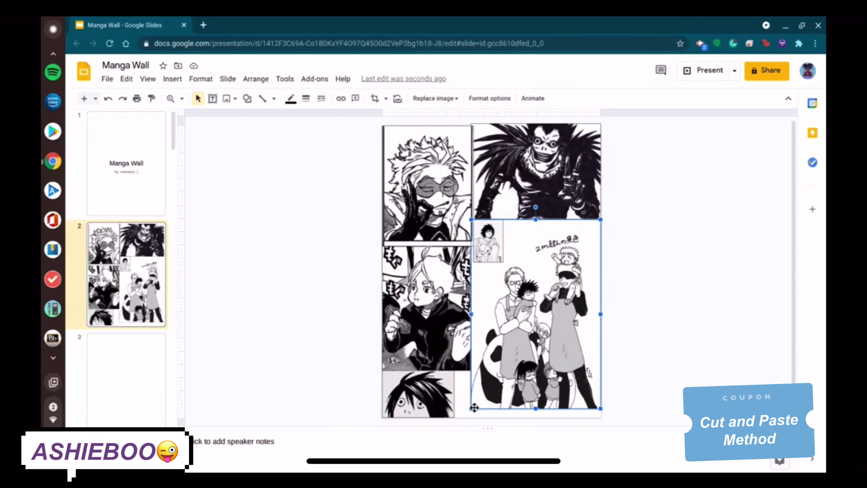
pyautogui.moveTo(472, 408); pyautogui.dragTo(464, 421)
pyautogui.click(492, 235)
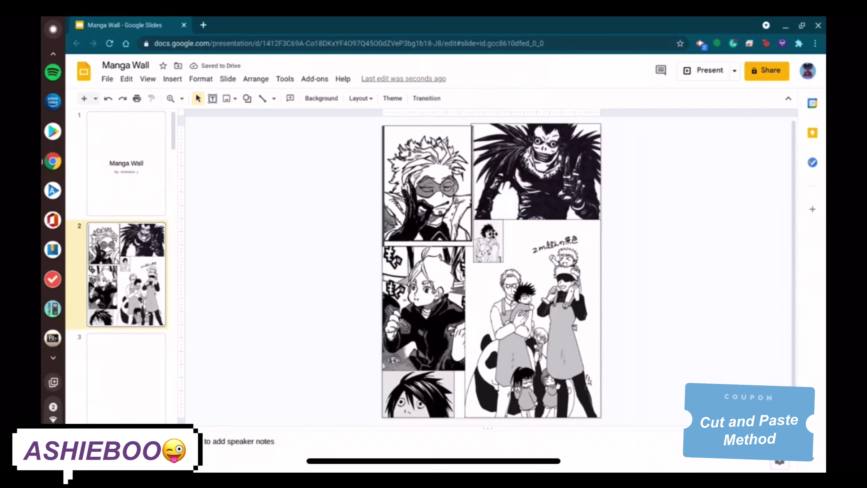
pyautogui.moveTo(473, 246); pyautogui.dragTo(465, 246)
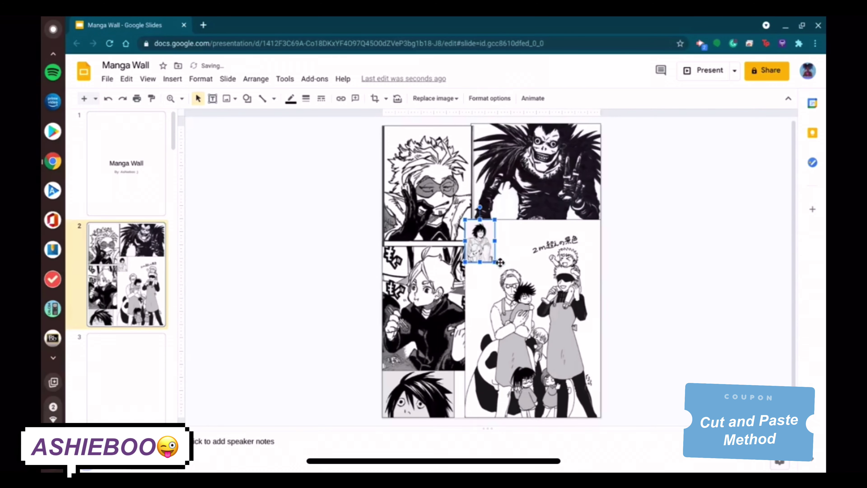
pyautogui.moveTo(504, 268); pyautogui.dragTo(500, 272)
pyautogui.moveTo(536, 171); pyautogui.dragTo(535, 173)
pyautogui.click(665, 205)
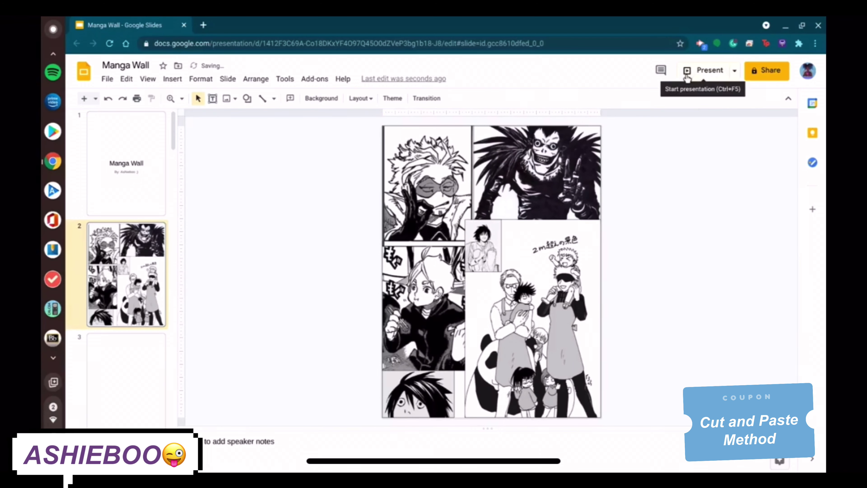
# - Preview slide 2 as a slideshow, then move to blank slide 3
pyautogui.click(693, 71)
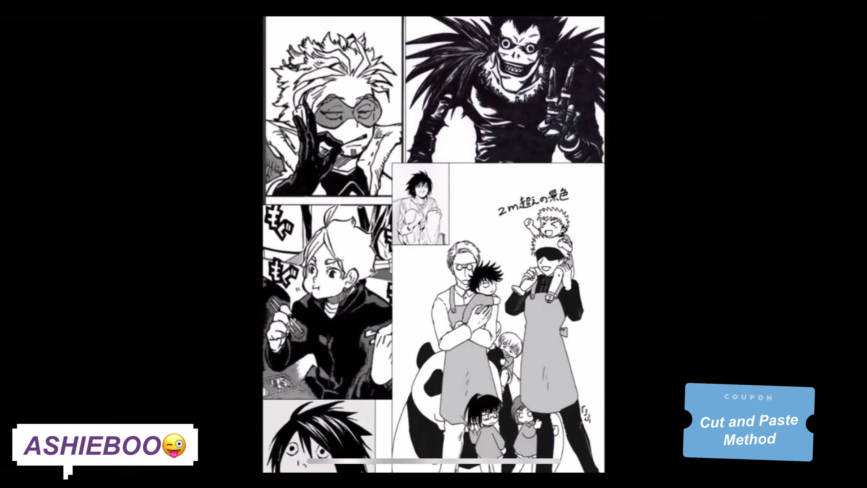
pyautogui.press('Escape')
pyautogui.click(515, 397)
pyautogui.scroll(-5, 262, 264)
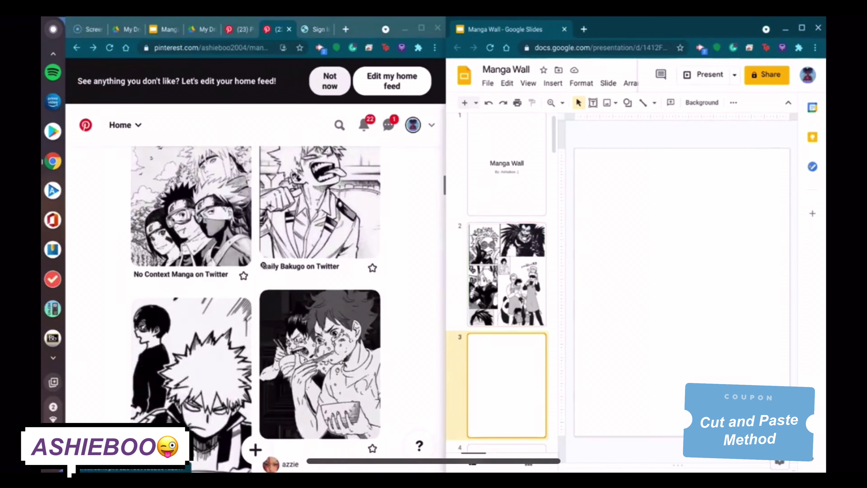
# - Place the Naruto and Sasuke manga page from Pinterest on slide 3, stretched to cover it
pyautogui.scroll(-10, 263, 265)
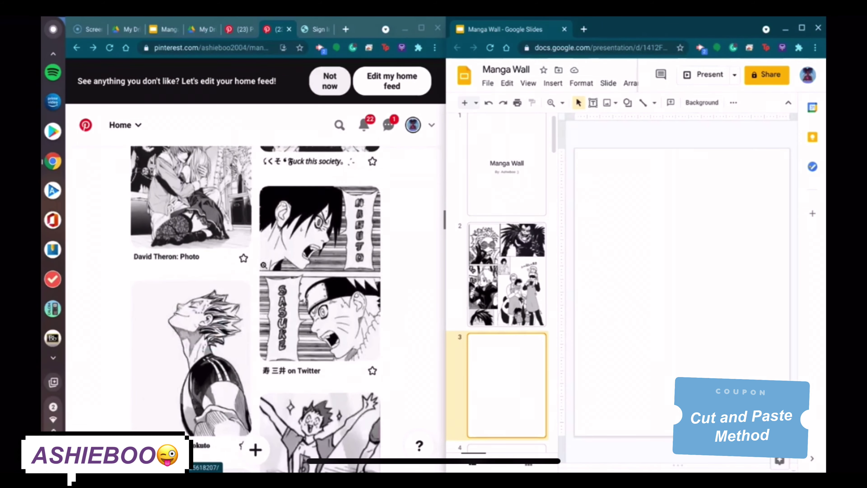
pyautogui.scroll(-1, 263, 265)
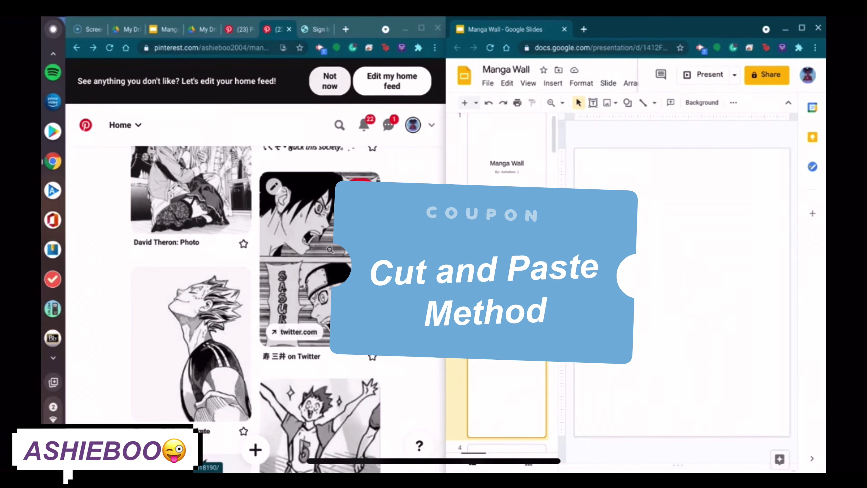
pyautogui.click(300, 259)
pyautogui.moveTo(300, 259); pyautogui.dragTo(711, 235)
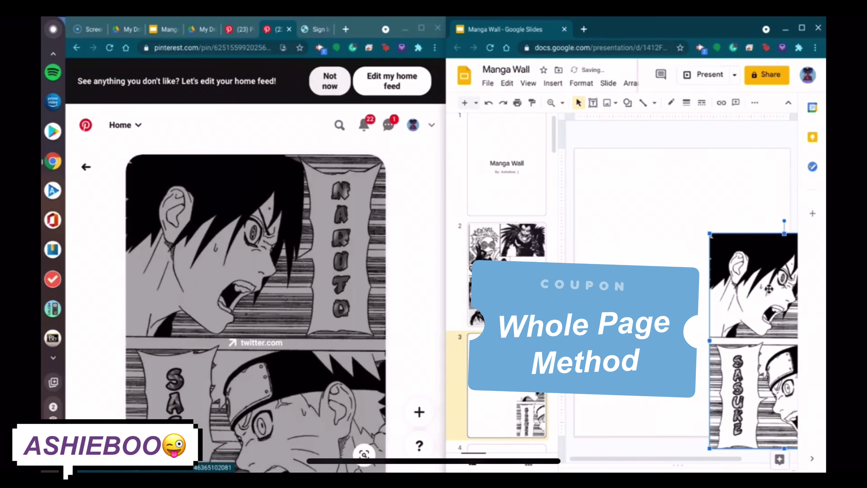
pyautogui.moveTo(769, 289); pyautogui.dragTo(634, 207)
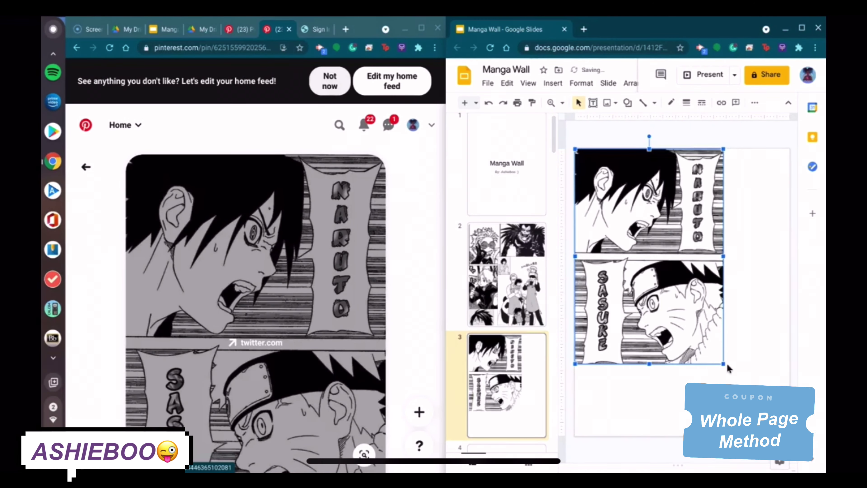
pyautogui.moveTo(722, 362); pyautogui.dragTo(773, 435)
# - Open blank slide 4 and return to the Pinterest board feed
pyautogui.moveTo(628, 346); pyautogui.dragTo(636, 346)
pyautogui.scroll(-3, 512, 392)
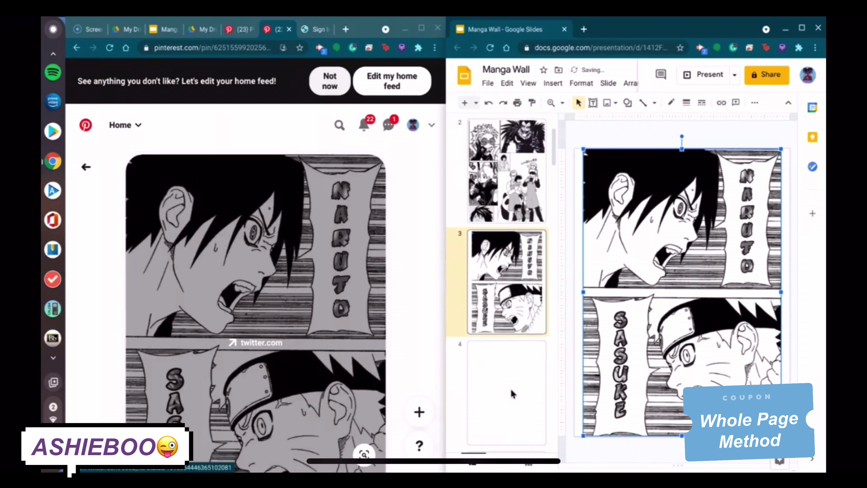
pyautogui.click(491, 369)
pyautogui.click(86, 167)
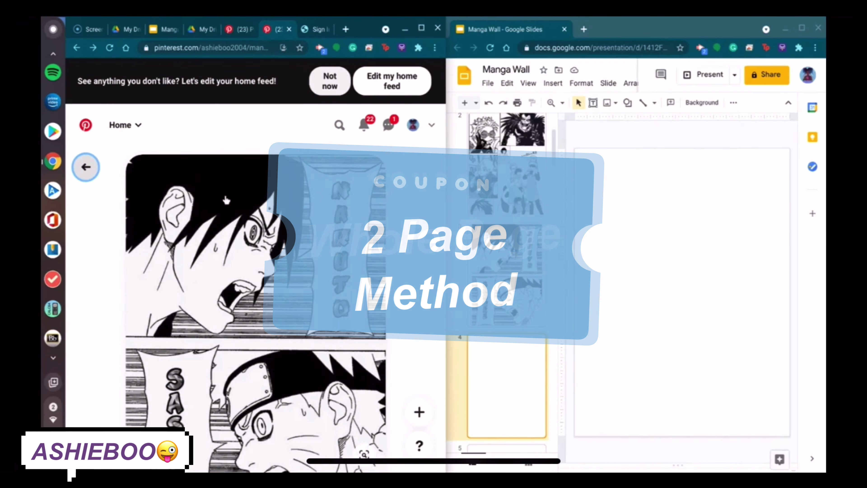
# - Bring two manga pin images from Pinterest onto slide 4 and maximize the Slides window
pyautogui.scroll(-15, 256, 307)
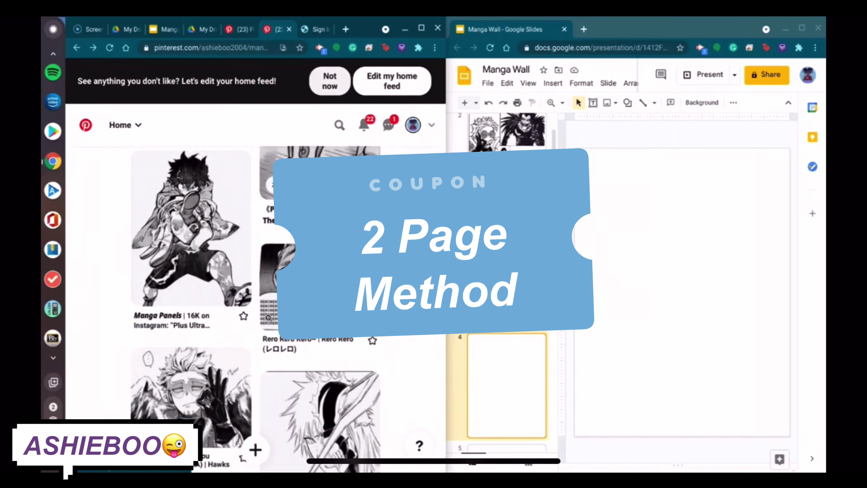
pyautogui.scroll(-2, 319, 307)
pyautogui.scroll(3, 320, 307)
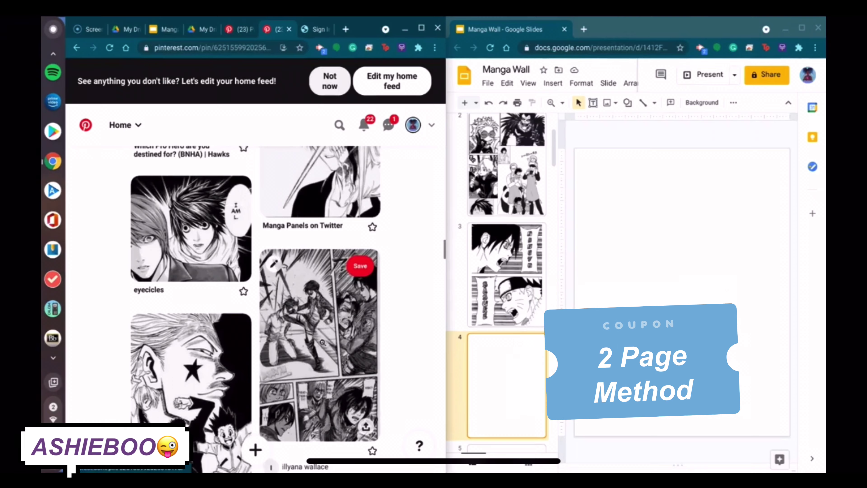
pyautogui.click(319, 338)
pyautogui.scroll(-10, 396, 341)
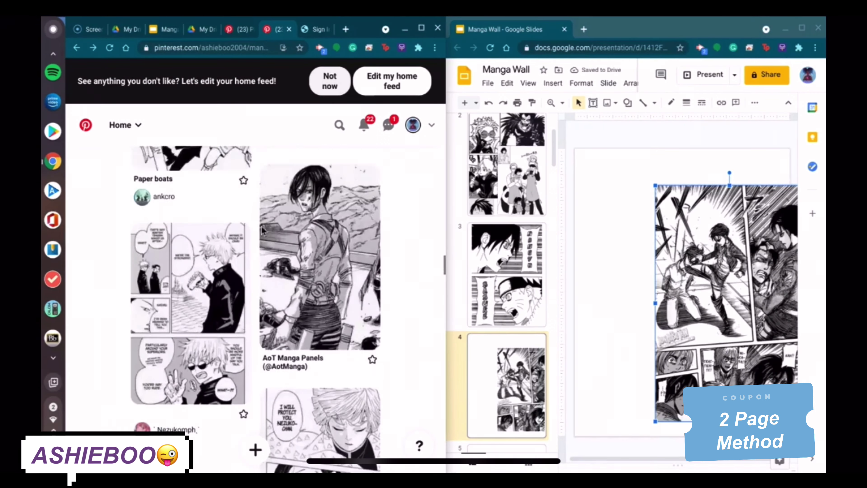
pyautogui.click(183, 301)
pyautogui.moveTo(183, 300); pyautogui.dragTo(650, 269)
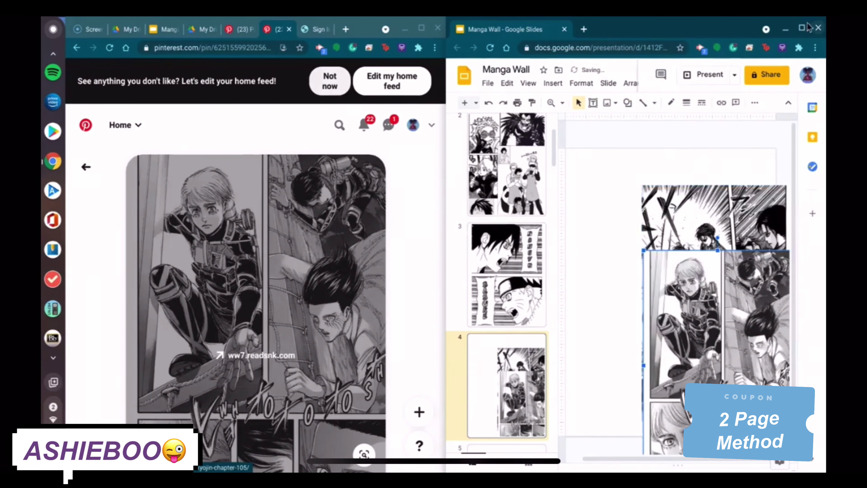
pyautogui.hotkey('alt', '=')
# - Move the first image top-left and rotate the second sideways below it
pyautogui.moveTo(460, 238); pyautogui.dragTo(396, 150)
pyautogui.moveTo(547, 229); pyautogui.dragTo(327, 371)
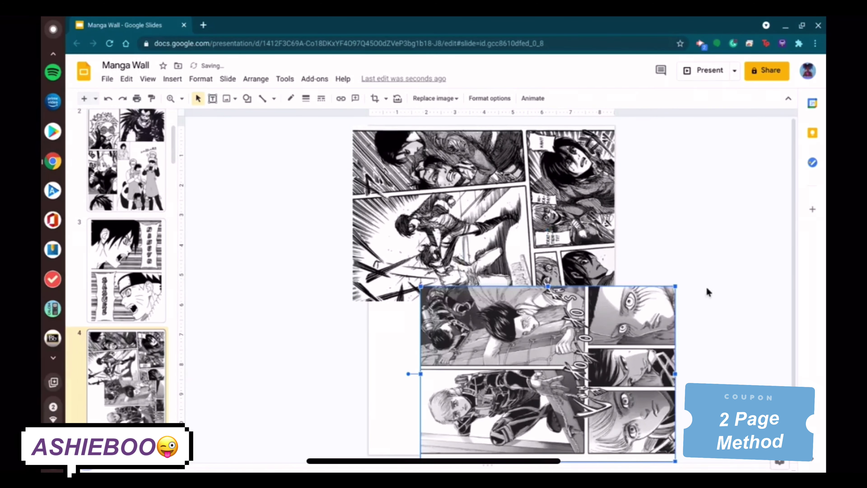
pyautogui.moveTo(648, 300); pyautogui.dragTo(571, 314)
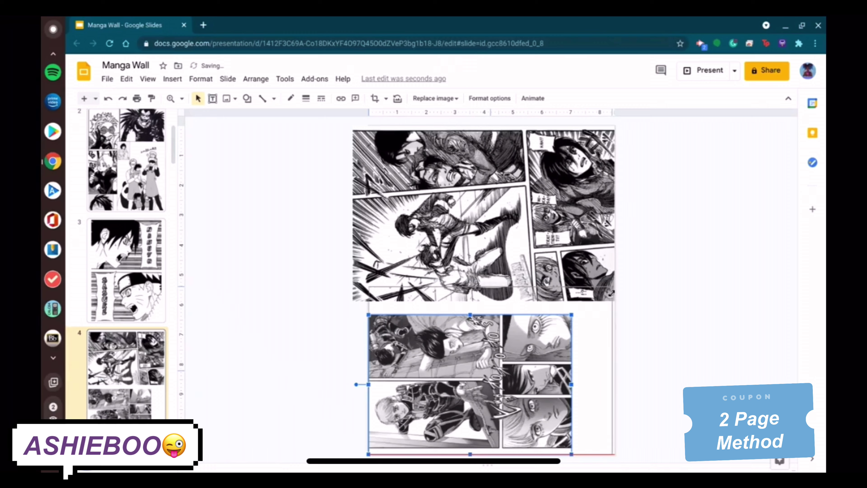
pyautogui.moveTo(611, 293); pyautogui.dragTo(614, 284)
# - Resize the top and bottom manga images to fill the slide halves flush with the edges
pyautogui.click(375, 262)
pyautogui.moveTo(353, 299); pyautogui.dragTo(374, 287)
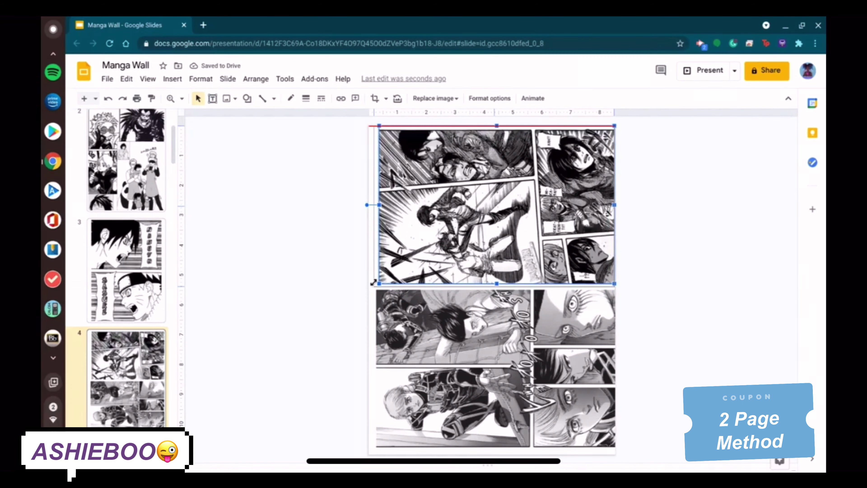
pyautogui.click(374, 290)
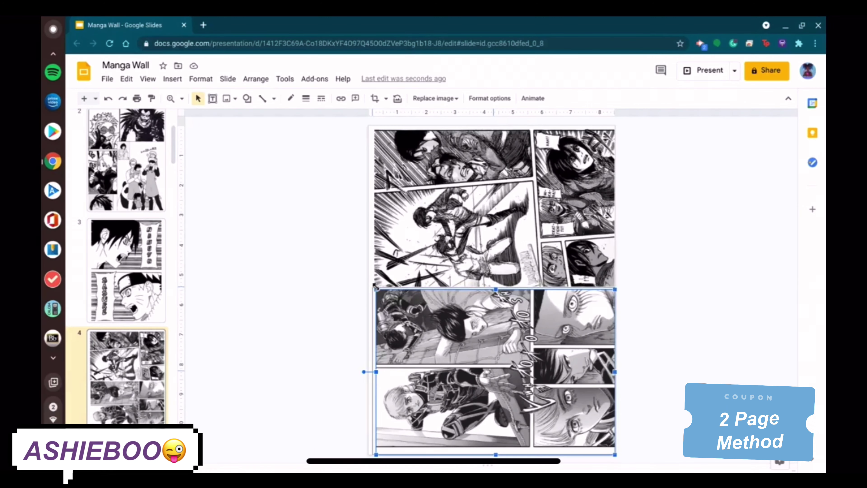
pyautogui.moveTo(375, 288); pyautogui.dragTo(372, 287)
pyautogui.click(718, 303)
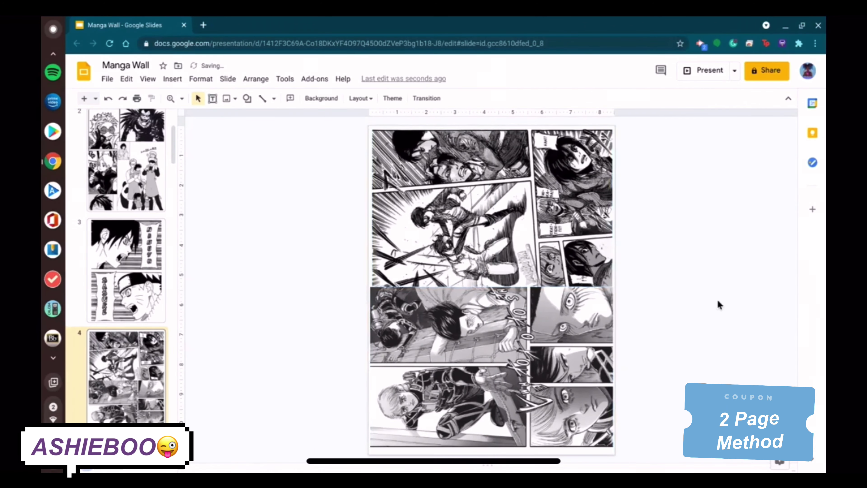
pyautogui.click(496, 324)
pyautogui.moveTo(497, 324); pyautogui.dragTo(496, 323)
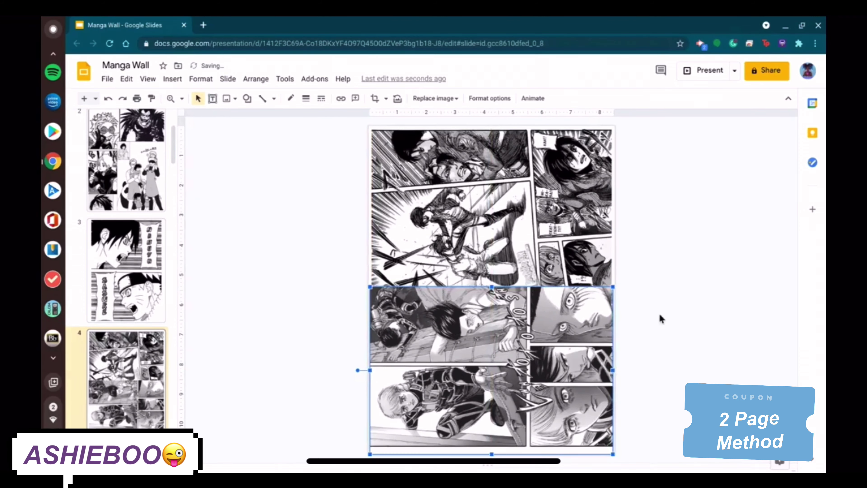